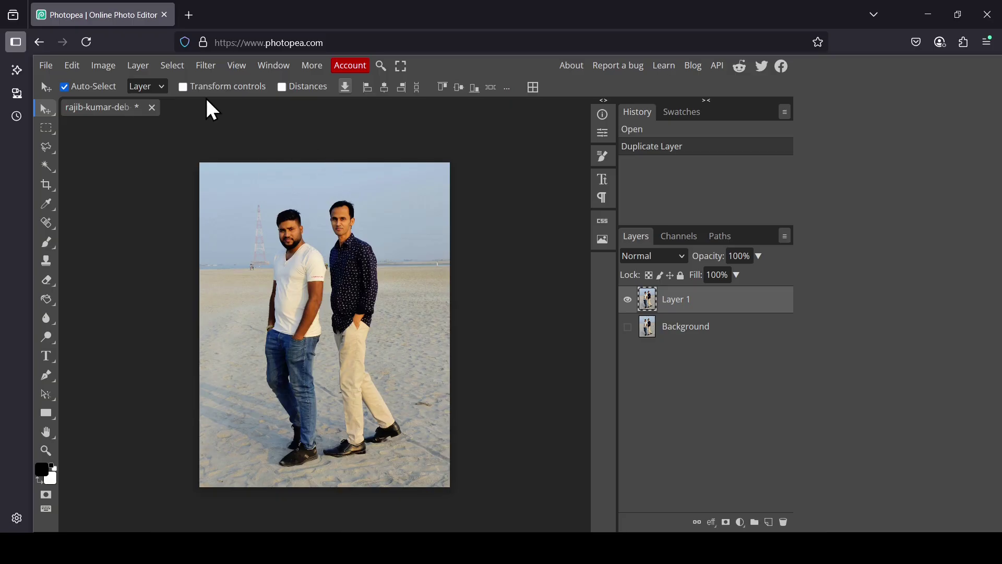
Remove the background from Layer 1 with Remove BG, rerun it by accepting the ad for a better result, and apply the raster mask
left_click(177, 68)
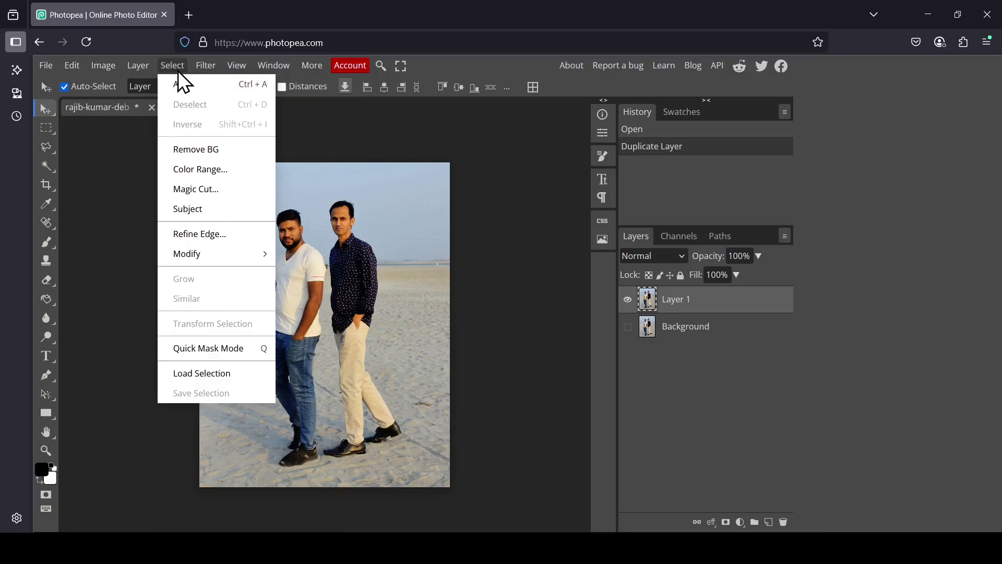
left_click(196, 151)
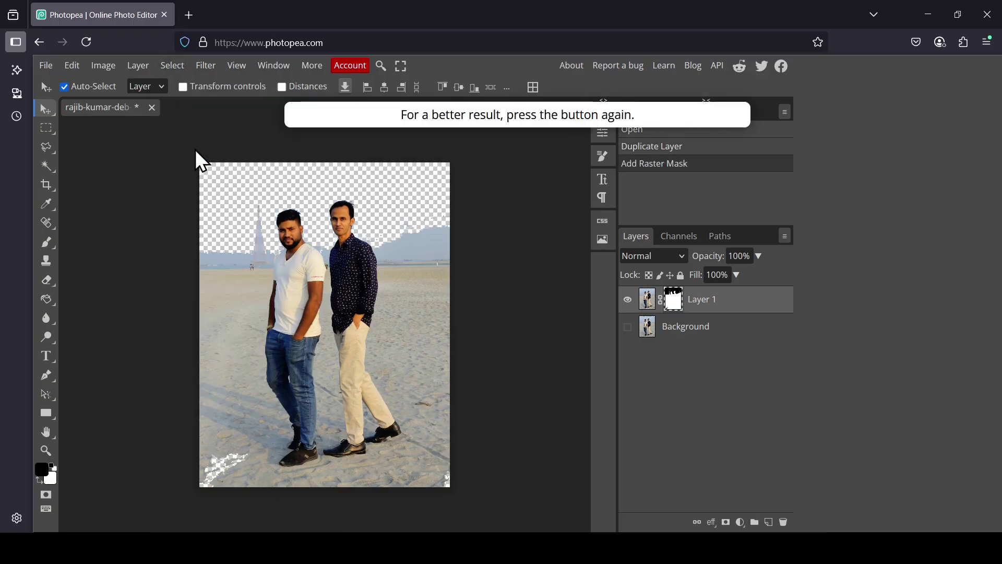
left_click(175, 68)
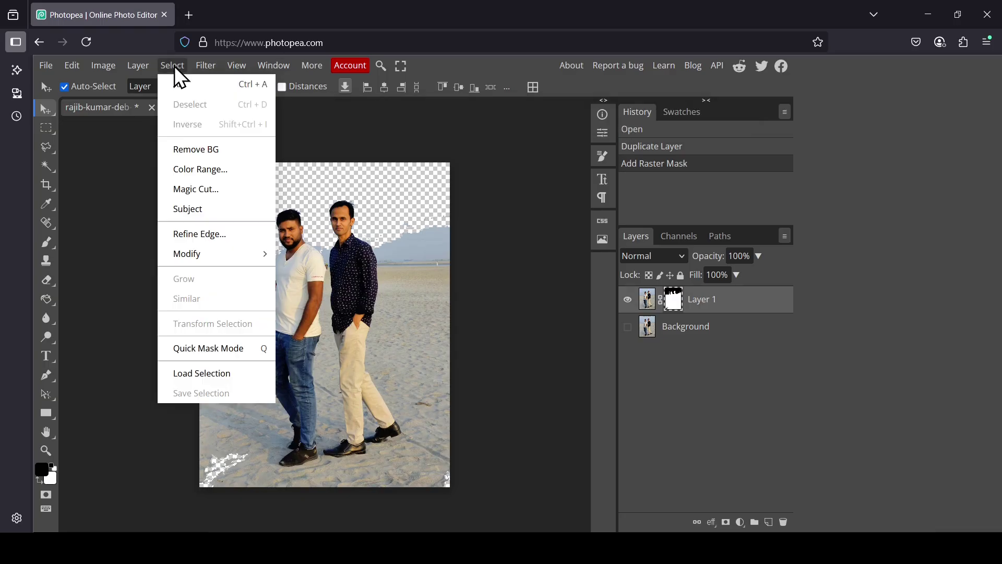
left_click(189, 149)
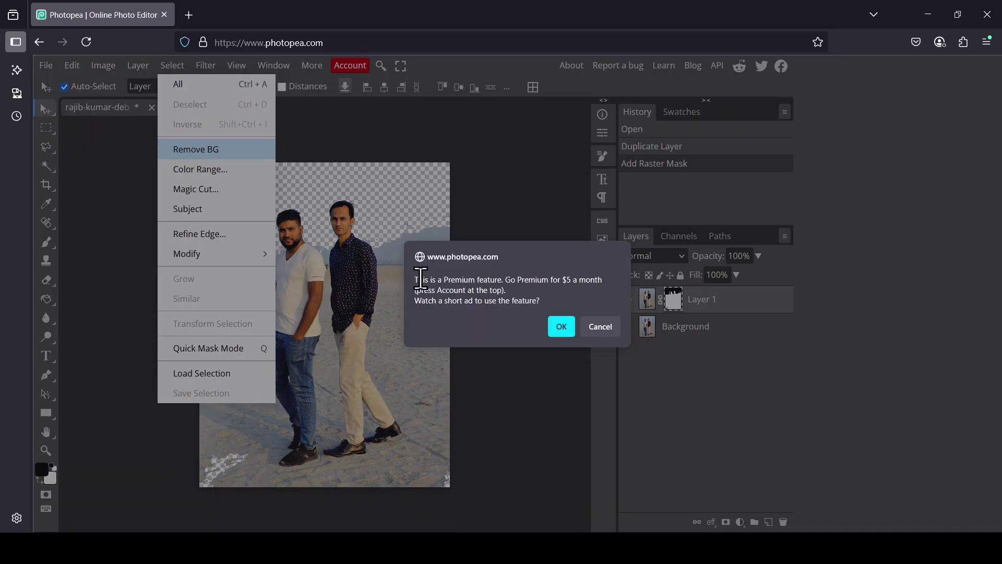
left_click(562, 328)
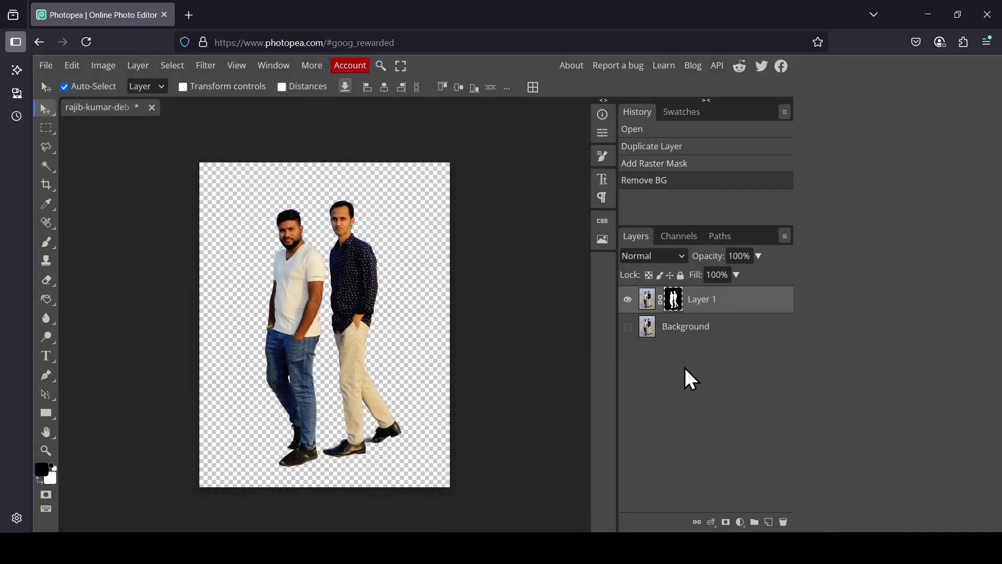
right_click(674, 301)
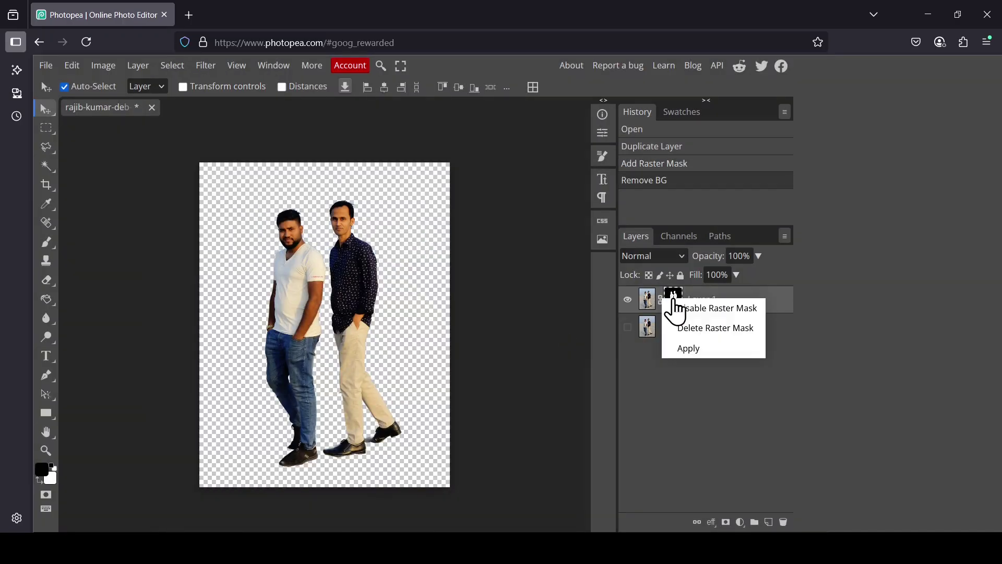
left_click(718, 361)
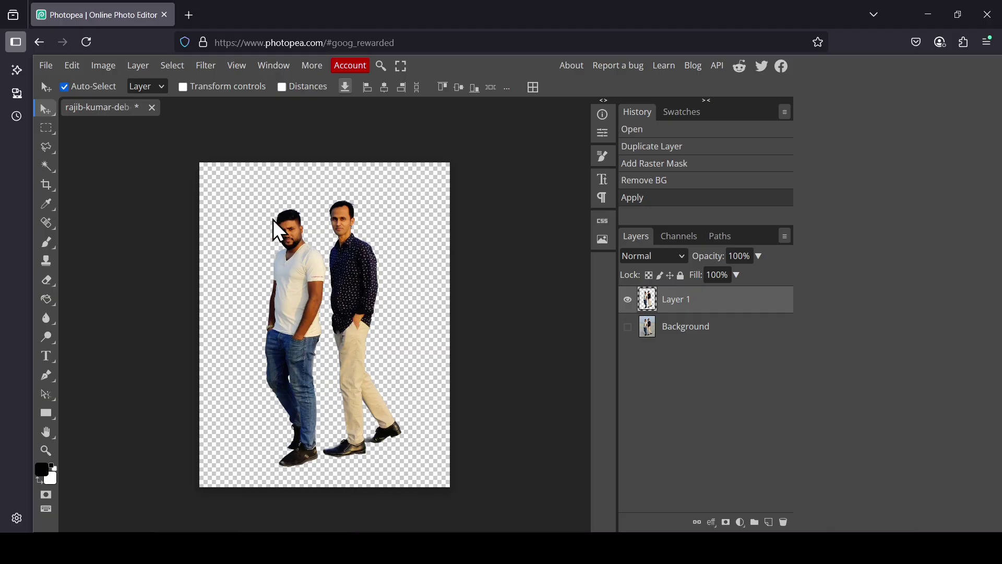
Outline the man in the dark shirt with the Polygonal Lasso, then cut and paste him onto his own layer
left_click(46, 151)
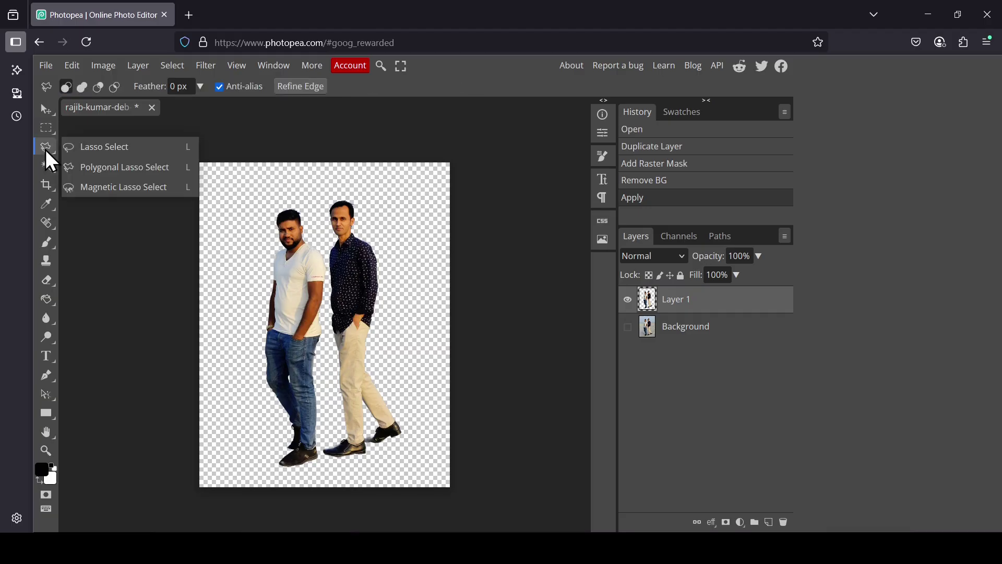
left_click(131, 170)
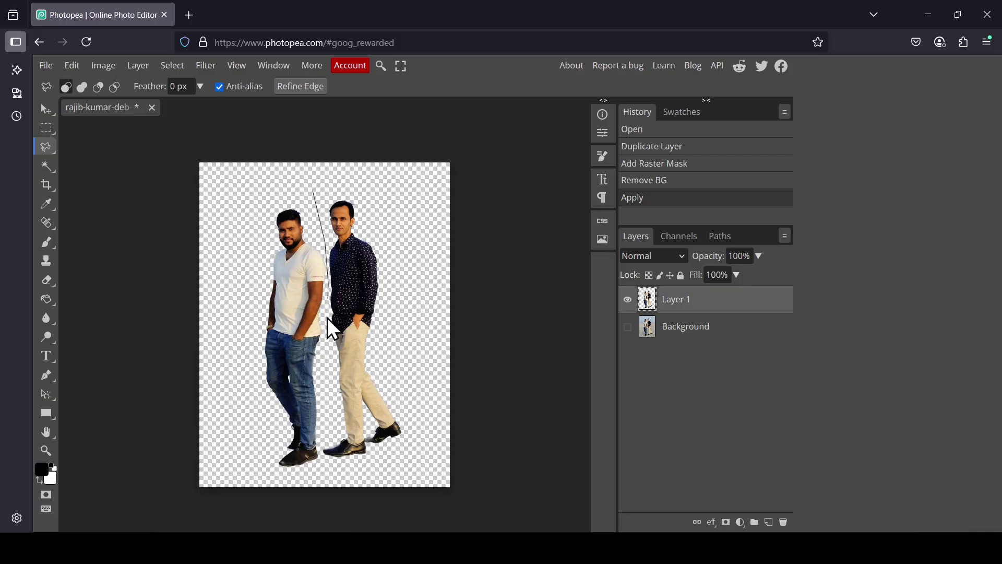
left_click_drag(328, 333, 324, 423)
mouse_move(327, 467)
left_mouse_down()
mouse_move(424, 464)
mouse_move(387, 191)
mouse_move(312, 193)
left_mouse_up()
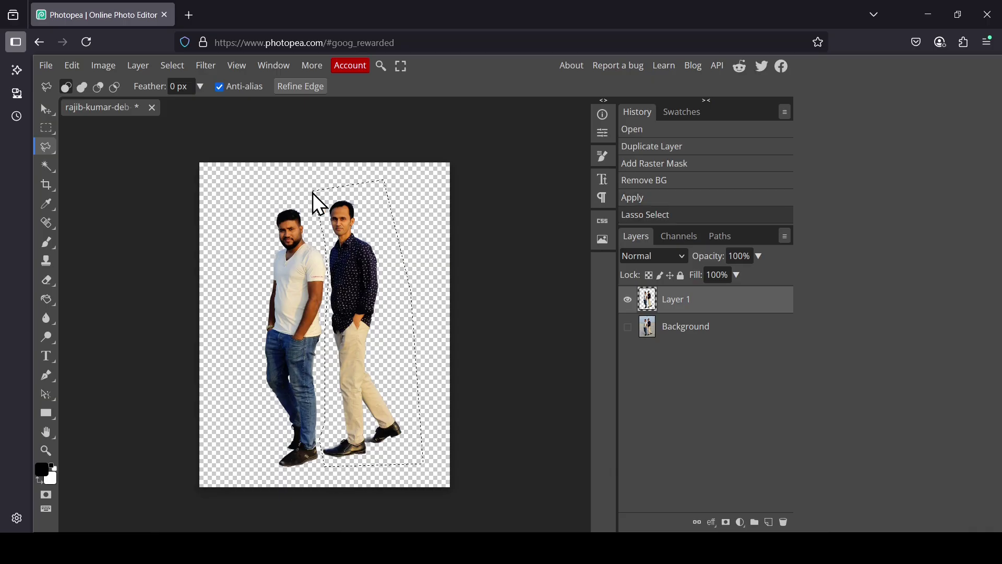
key("Delete")
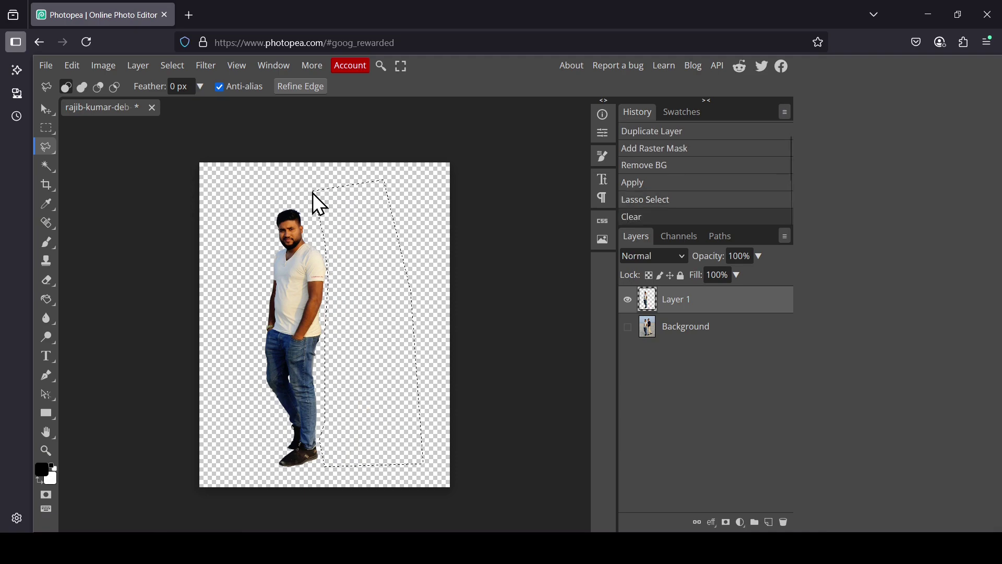
key("ctrl+v")
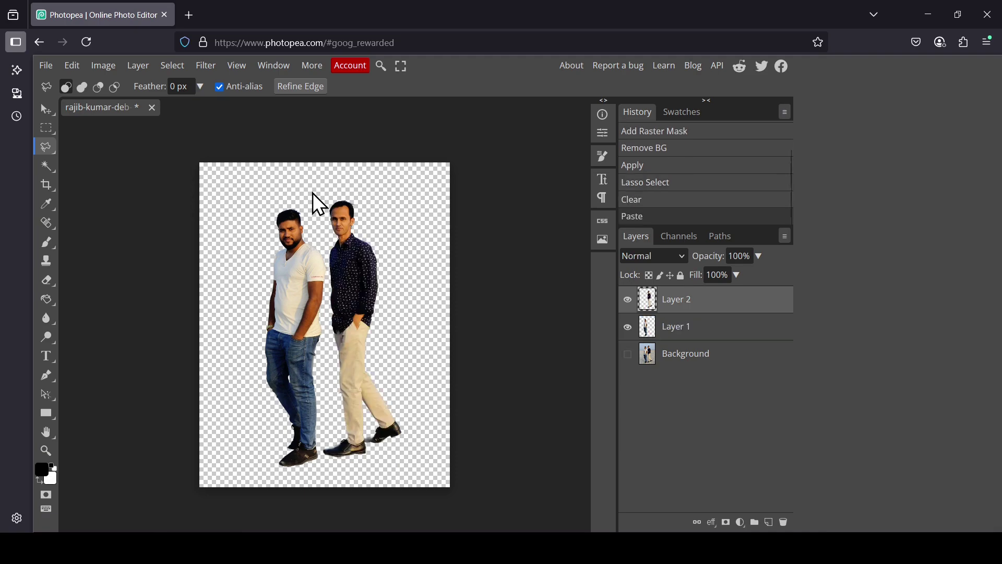
left_click(628, 300)
left_click(628, 300)
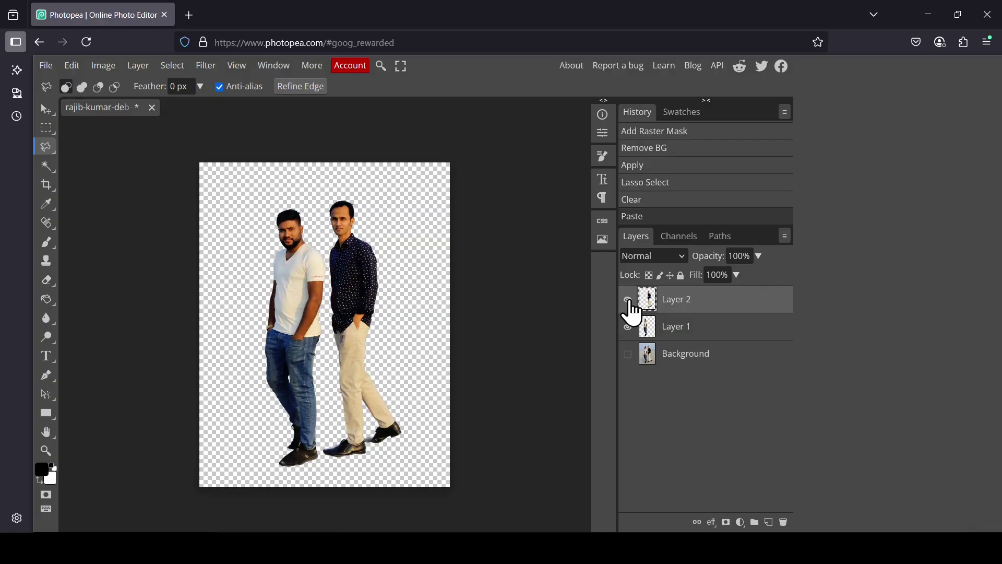
Delete Layer 1, which holds the cut-out of the man in the white T-shirt
left_click(658, 334)
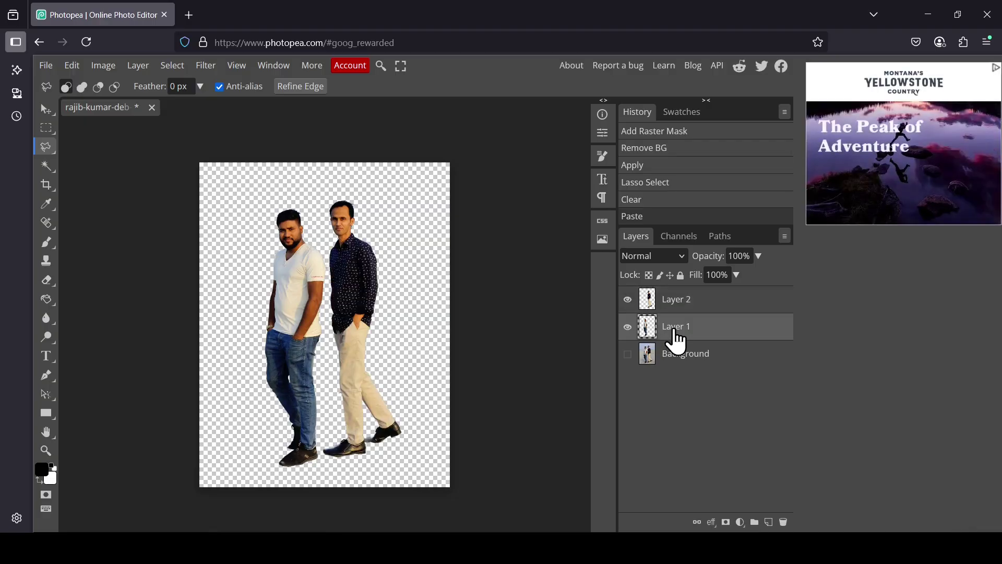
left_click(628, 328)
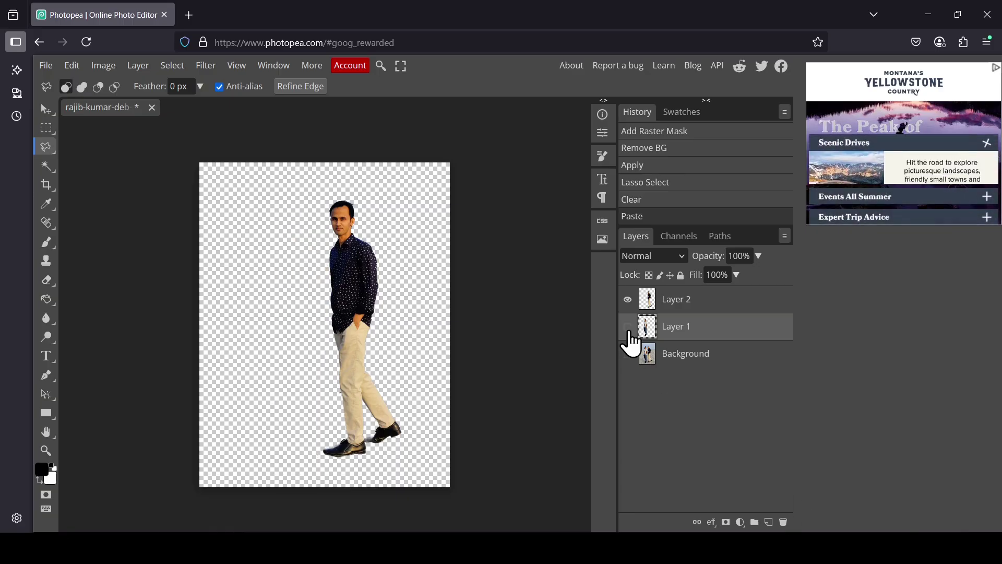
left_click(628, 328)
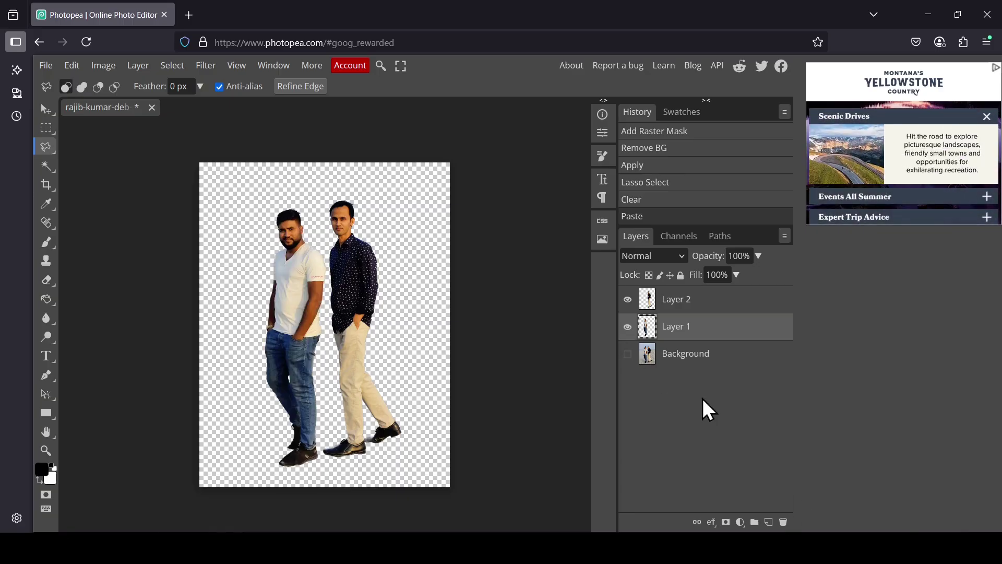
left_click(784, 523)
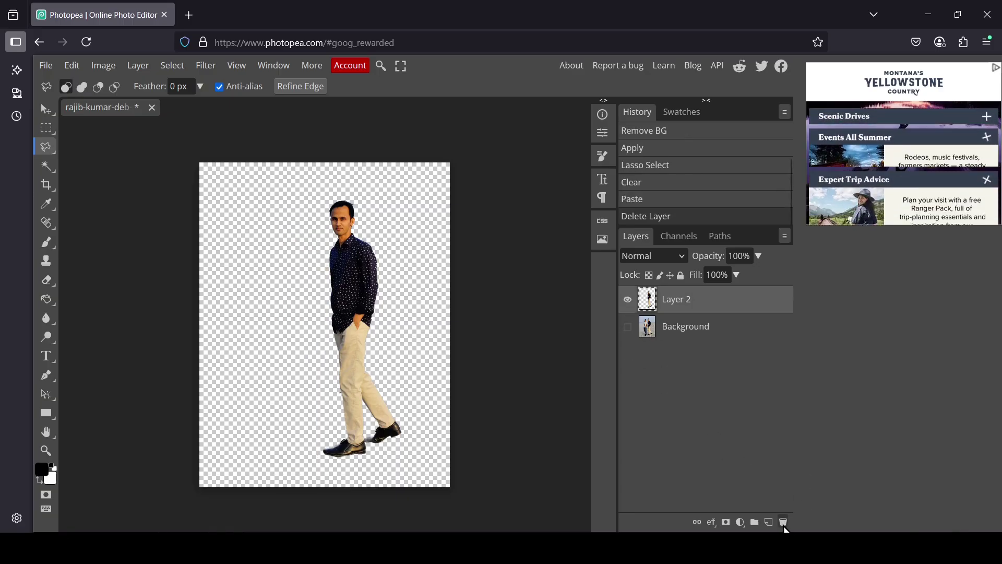
Duplicate Layer 2 and hide the duplicate as a backup
right_click(669, 313)
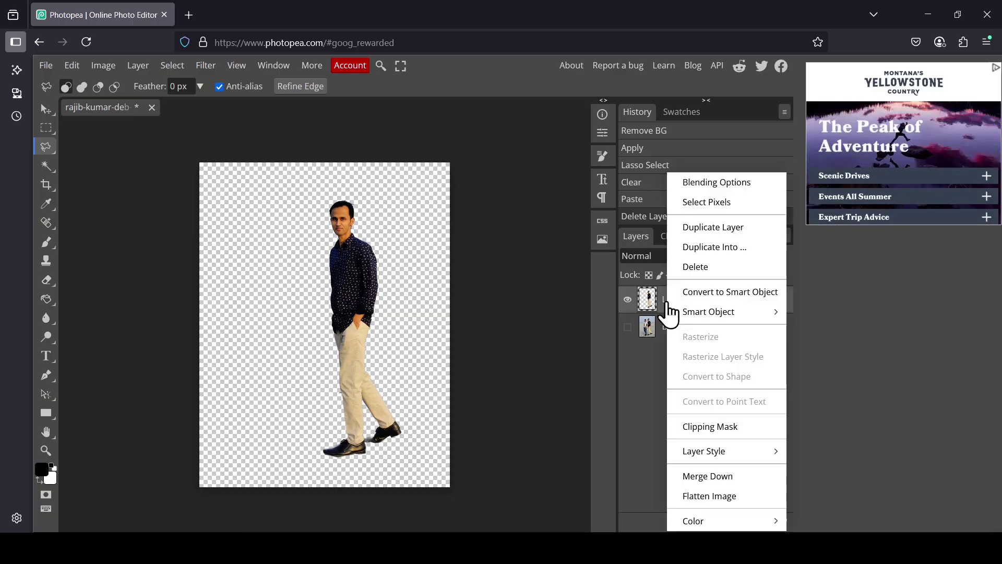
left_click(719, 236)
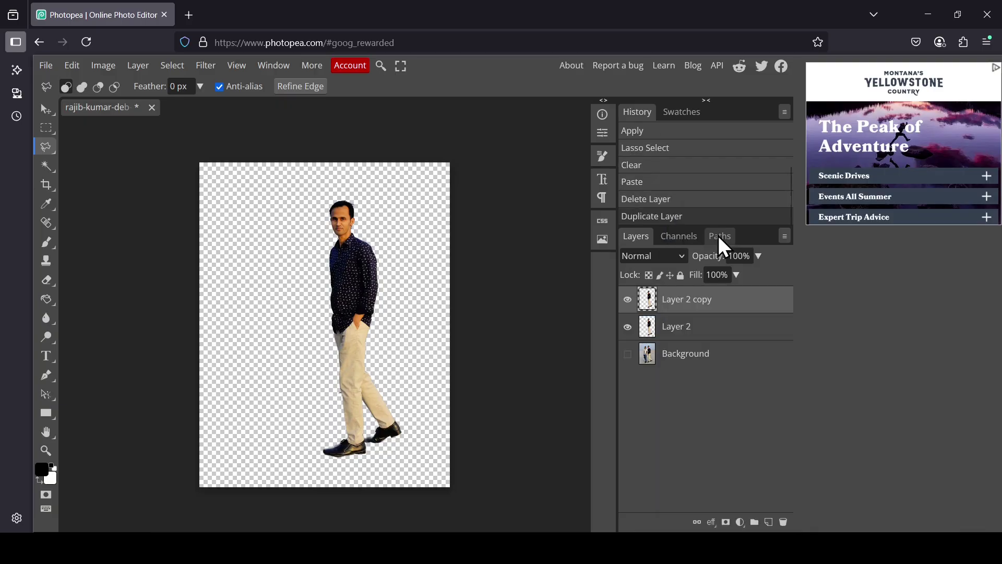
left_click(628, 299)
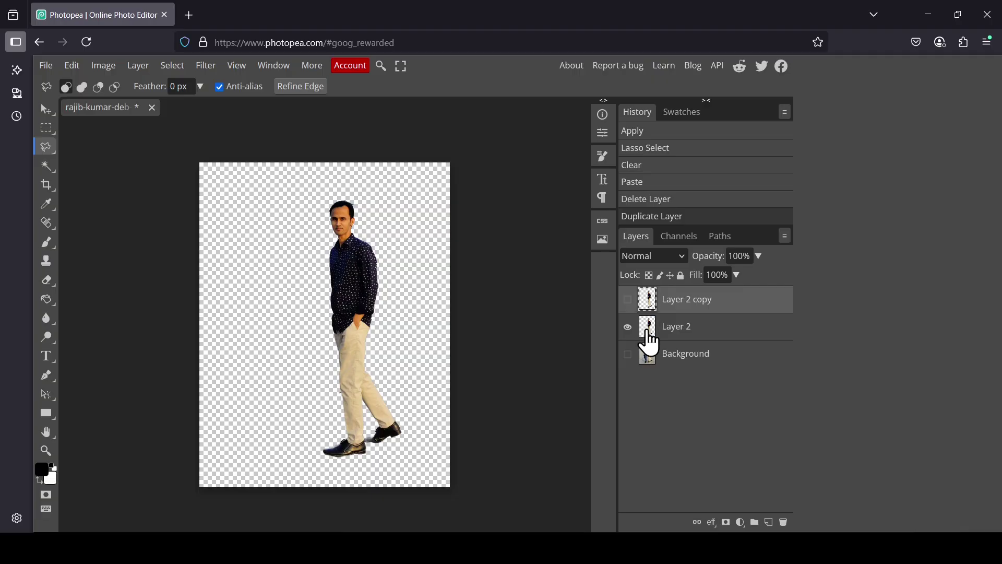
Select the pixels of Layer 2, show the Background layer and clear the selected silhouette from it
left_click(650, 330)
right_click(651, 339)
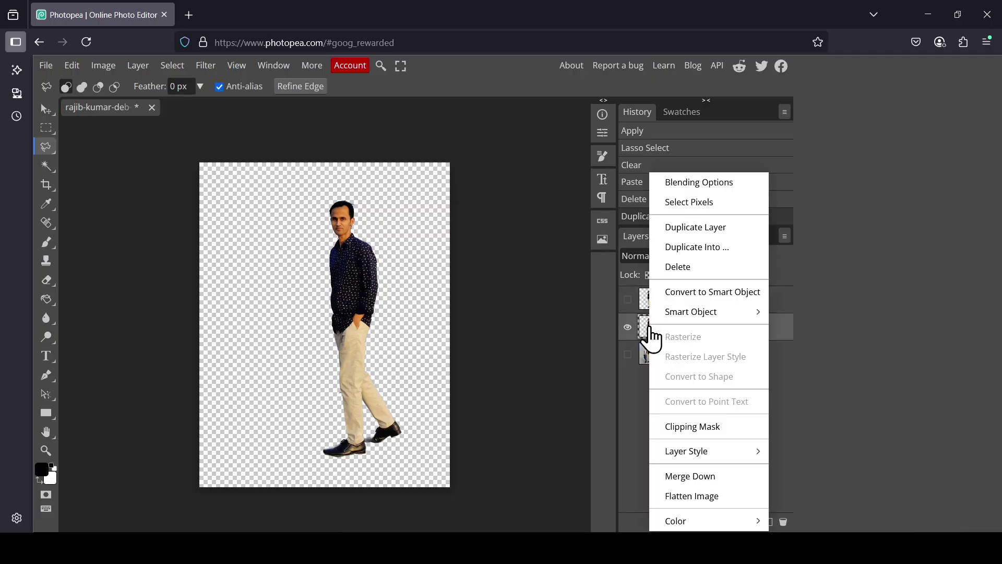
left_click(698, 208)
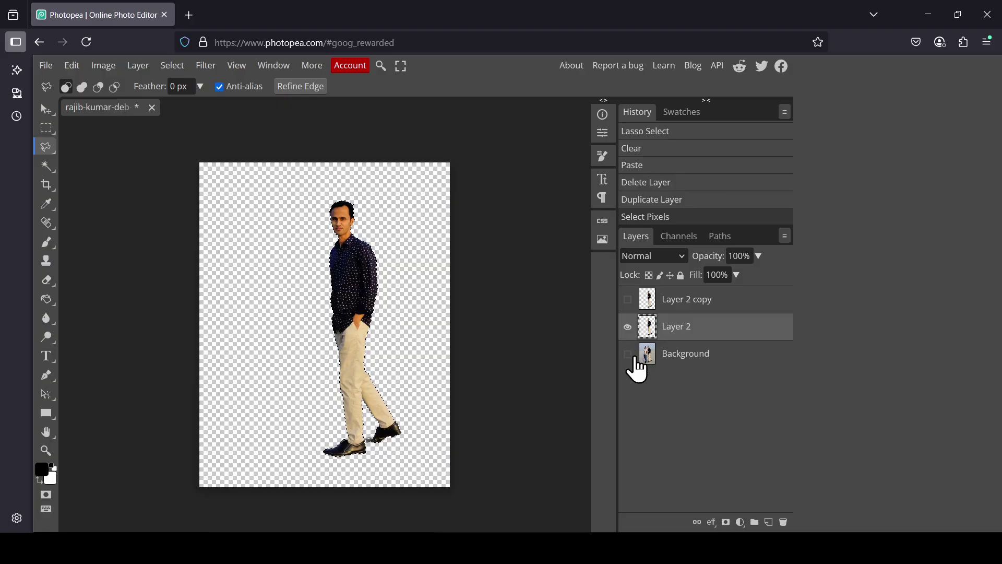
left_click(655, 359)
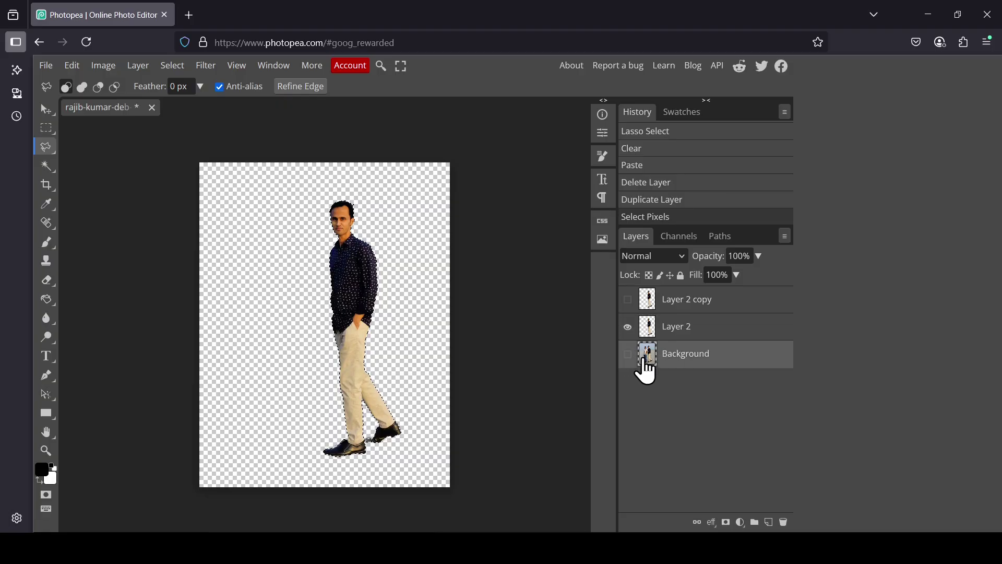
left_click(628, 355)
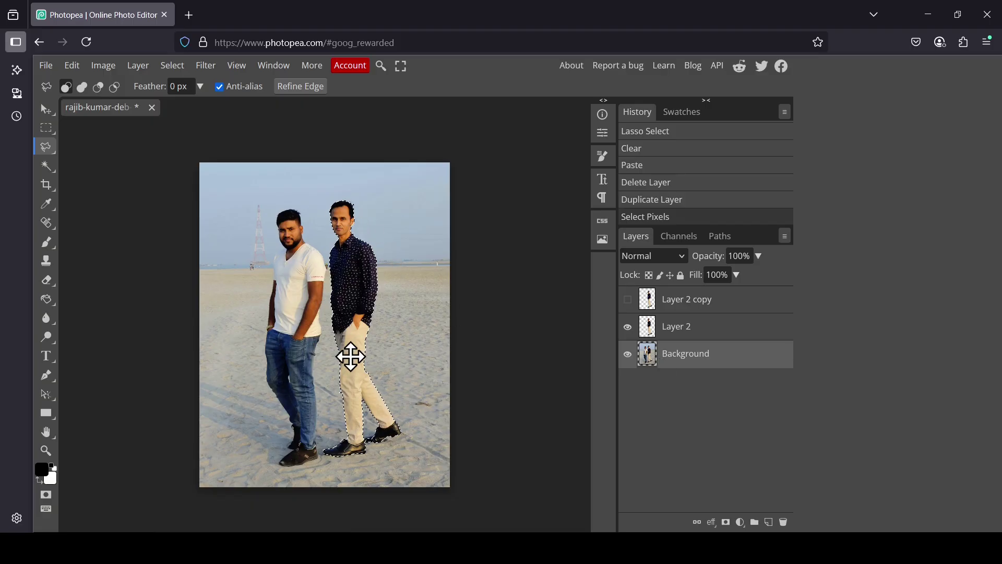
key("Delete")
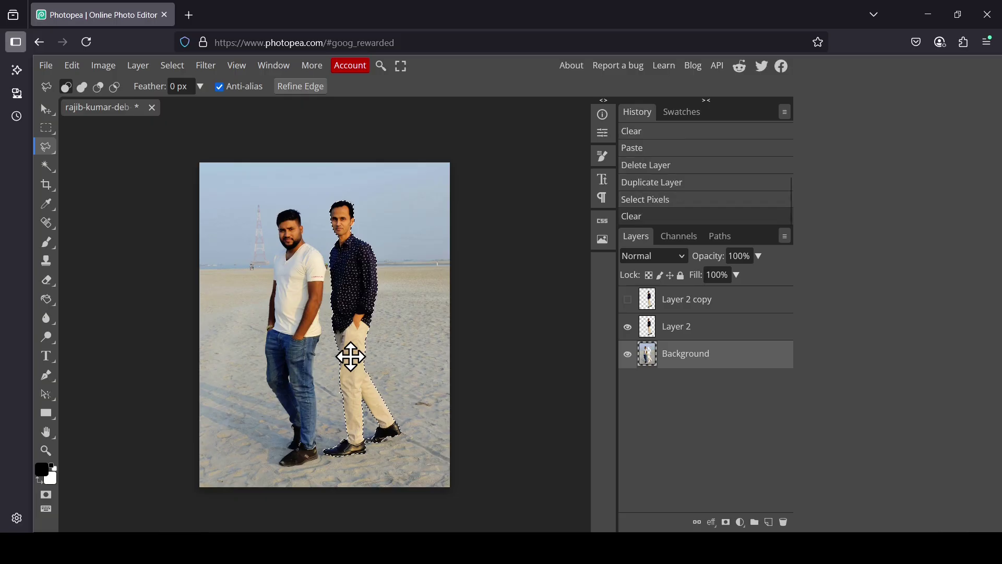
Hide Layer 2 and deselect the silhouette
left_click(628, 328)
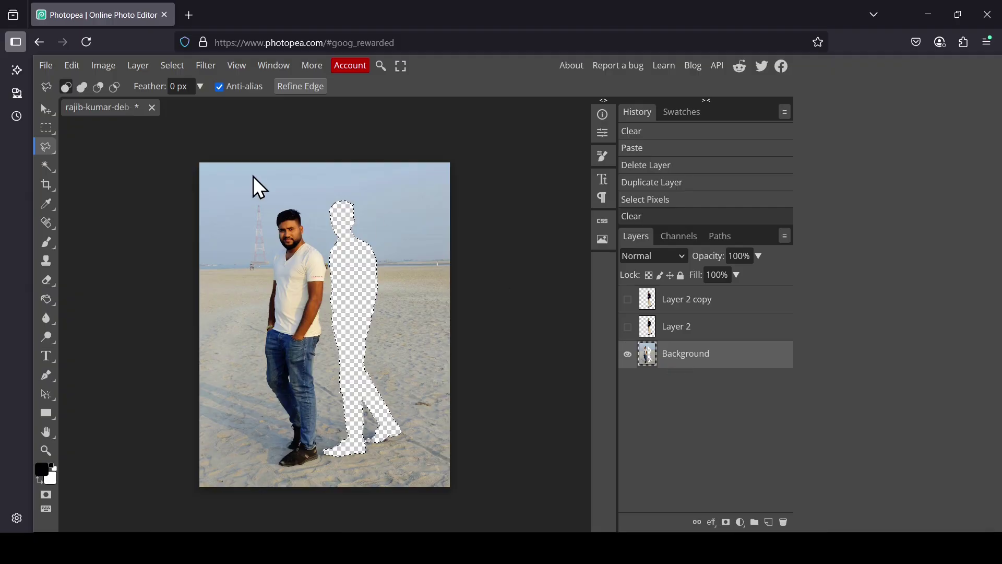
left_click(178, 68)
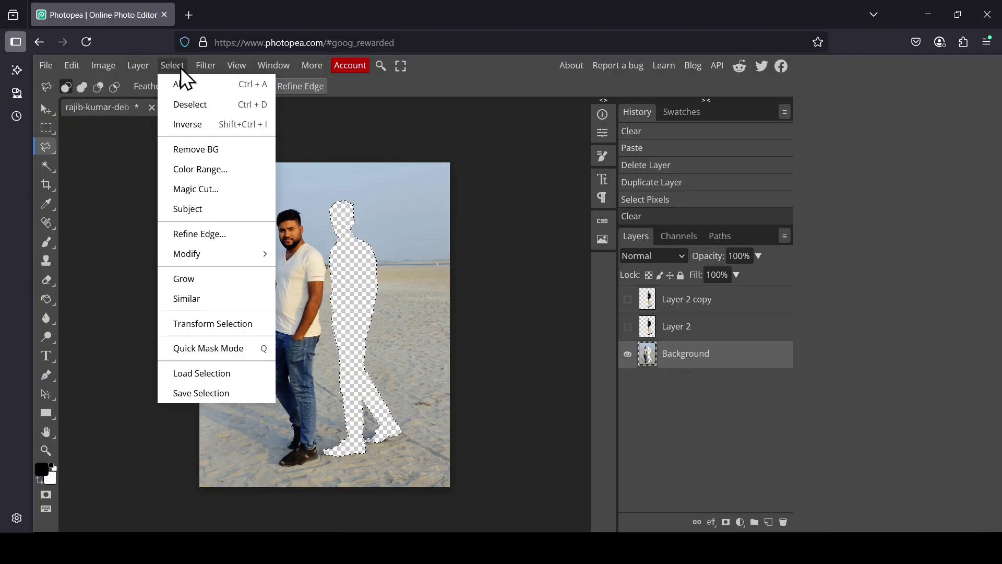
left_click(195, 107)
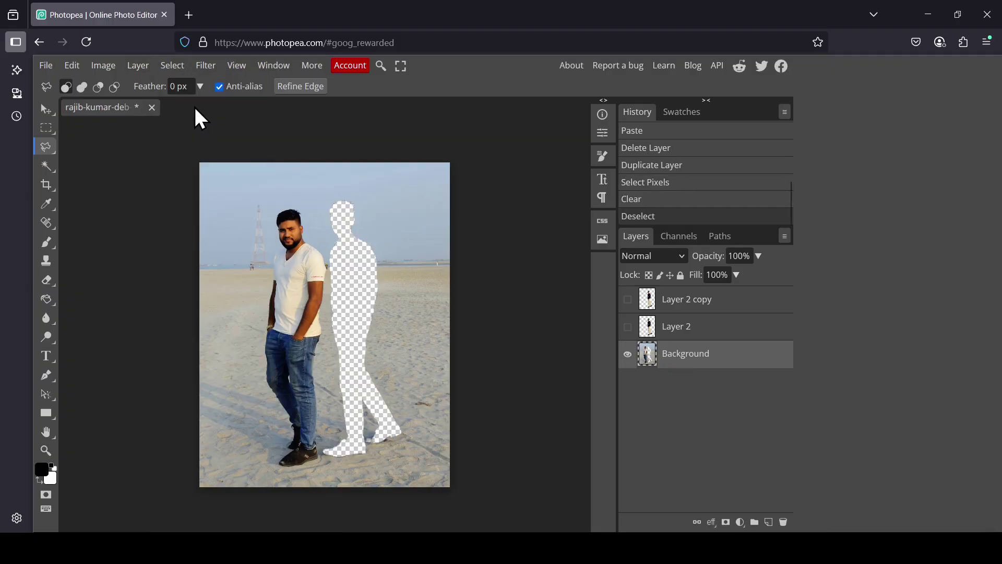
Show Layer 2 and scale the man in the dark shirt proportionally to about 89.16% with transform controls, keeping his feet in place
left_click(662, 330)
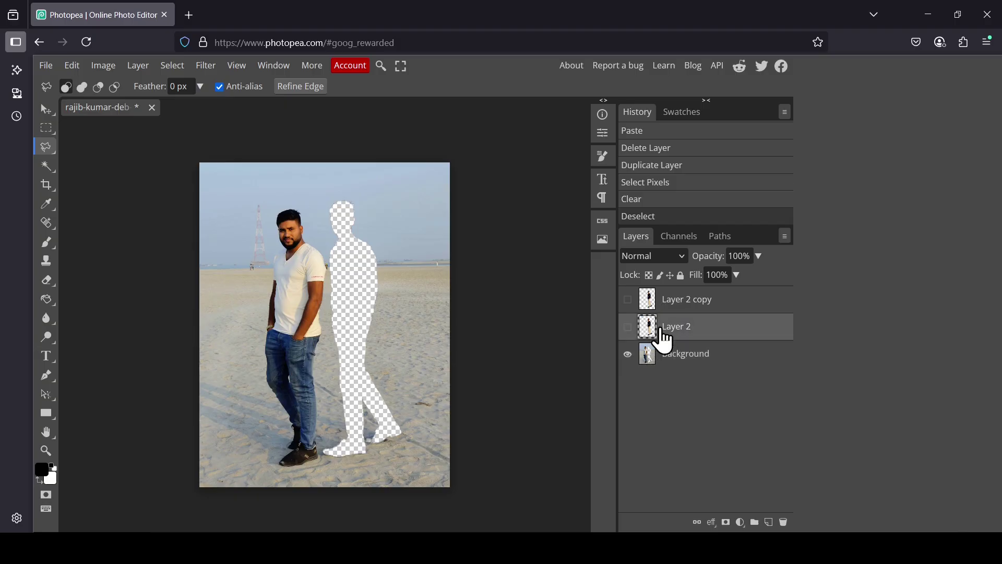
left_click(628, 327)
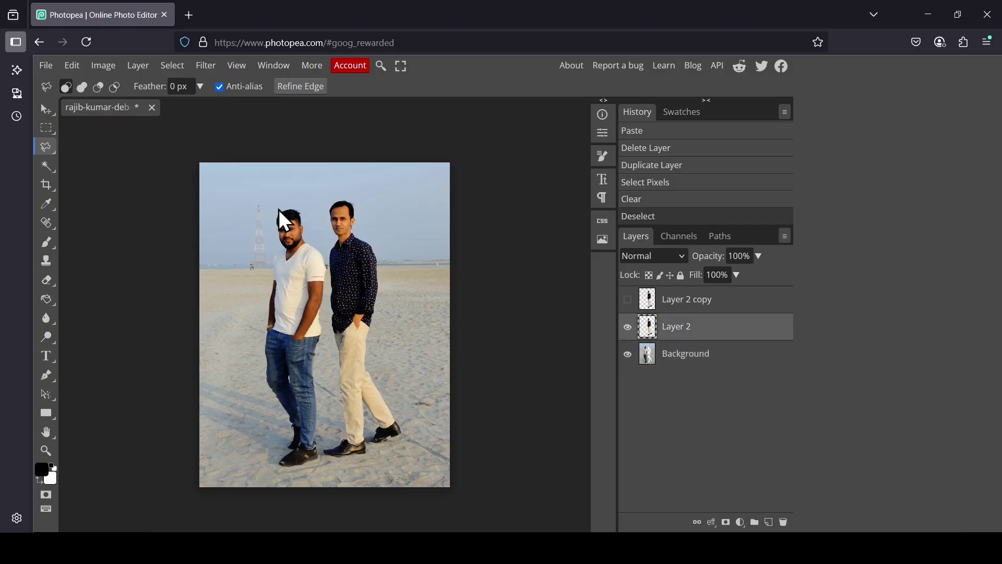
left_click(46, 109)
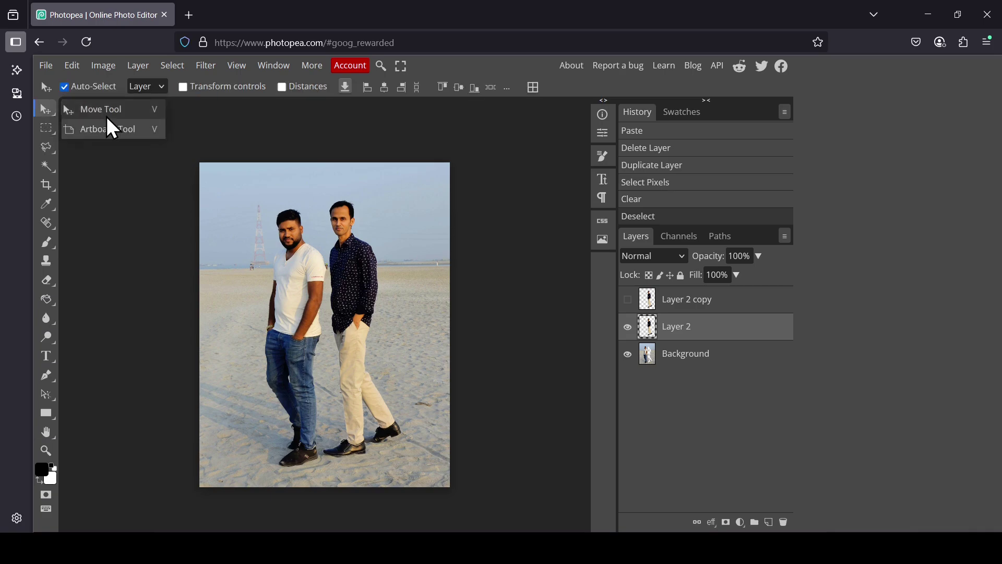
left_click(211, 92)
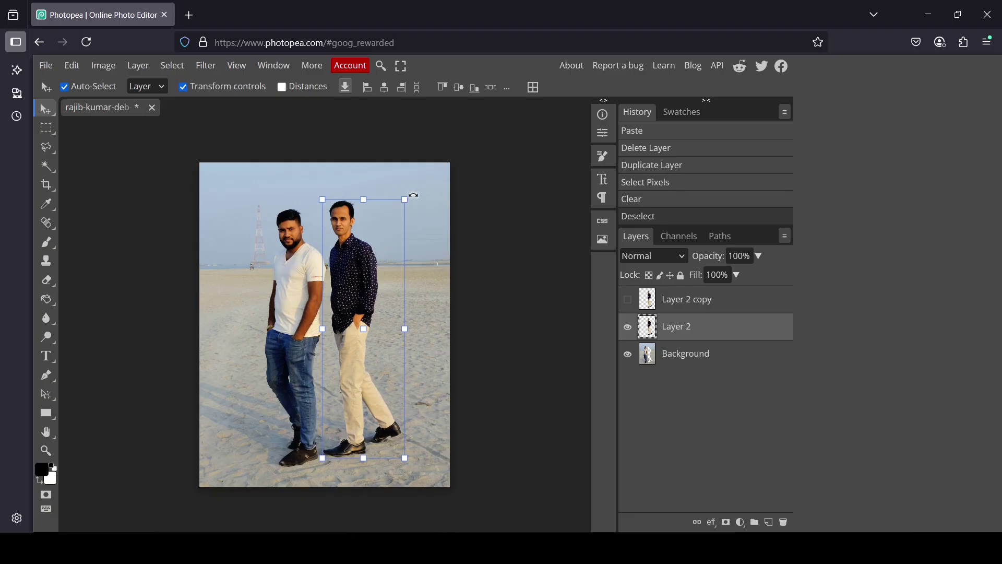
left_click_drag(407, 200, 400, 230)
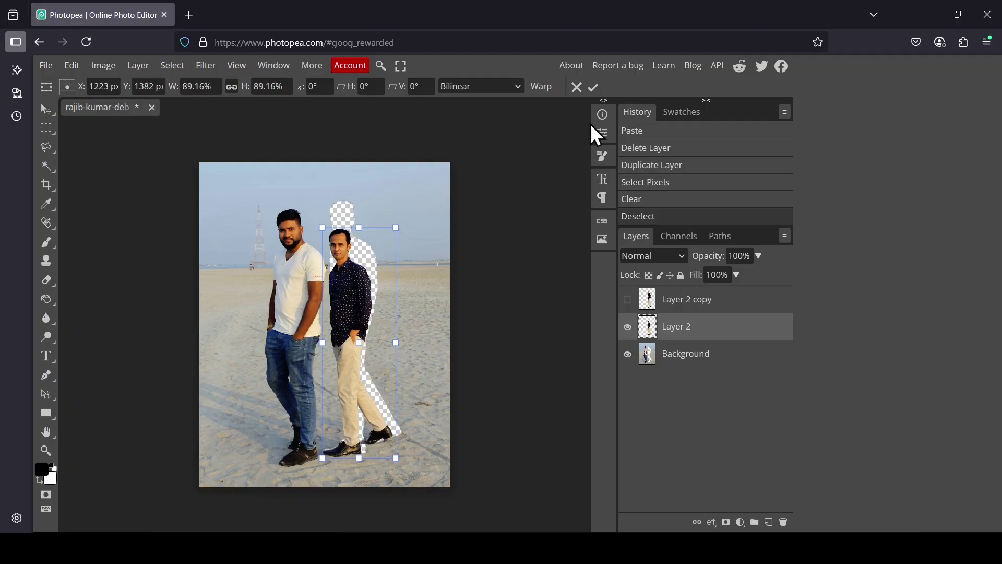
left_click(597, 93)
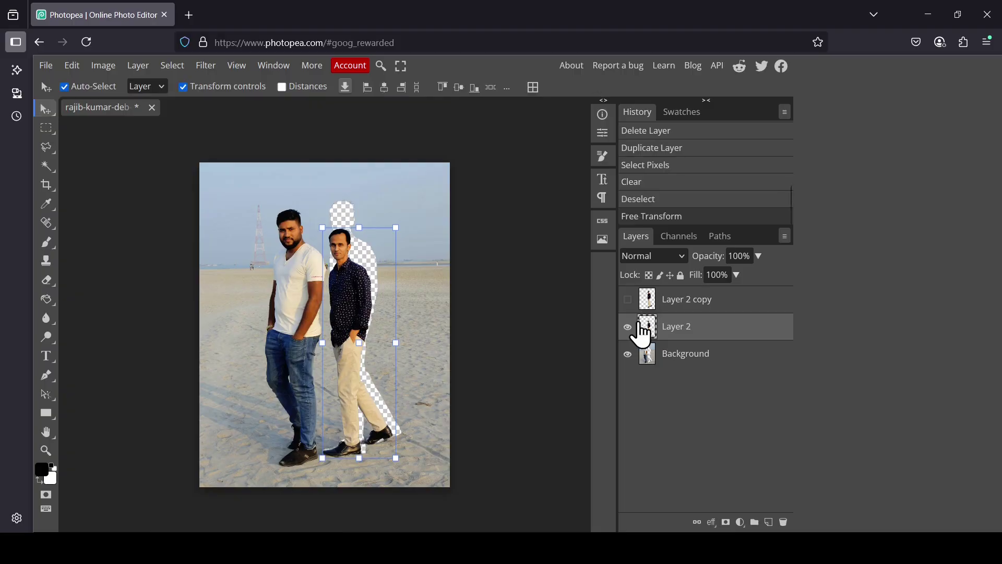
Hide Layer 2, show Layer 2 copy to select its pixels, and hide the copy again
left_click(628, 327)
left_click(661, 364)
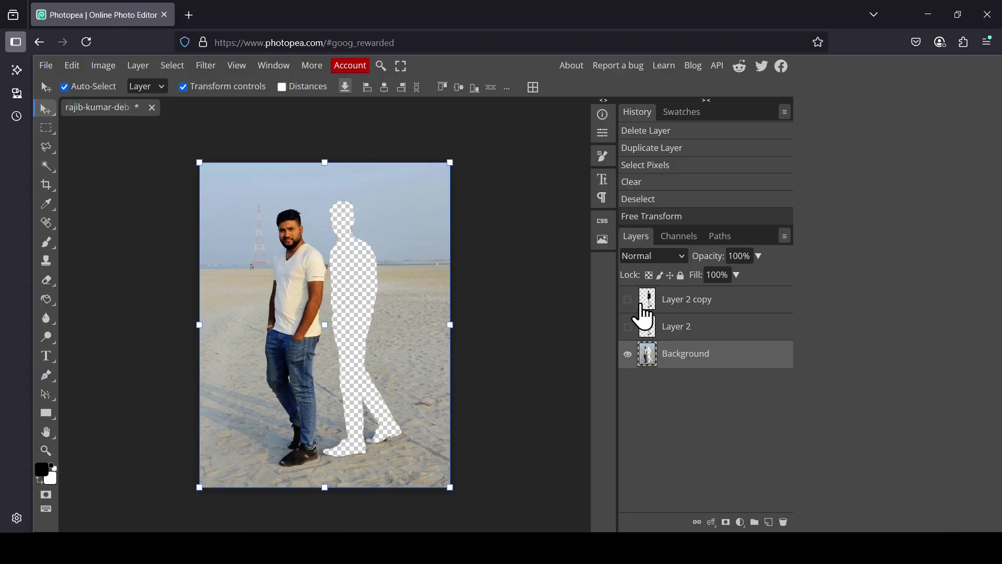
left_click(628, 300)
left_click(659, 300)
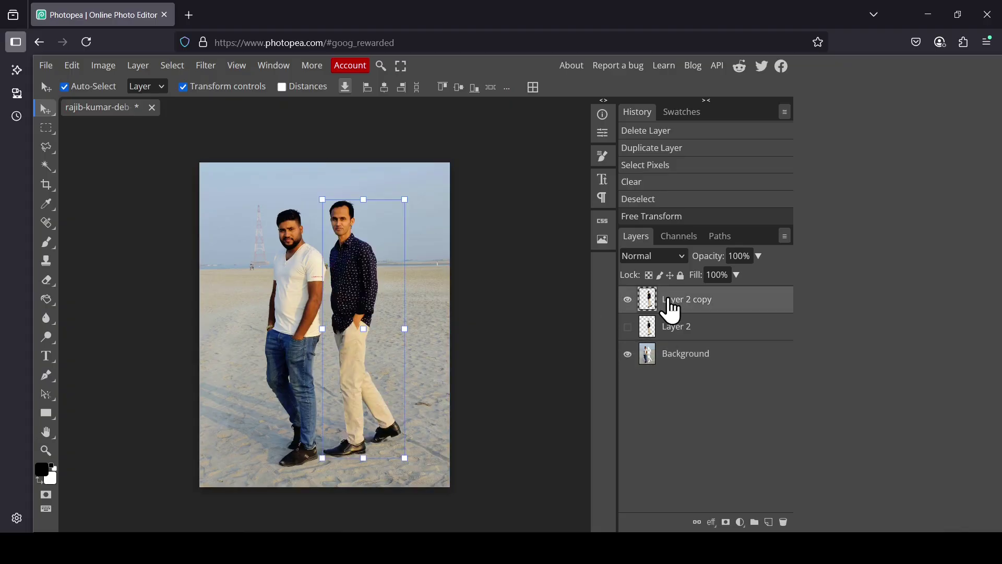
right_click(655, 301)
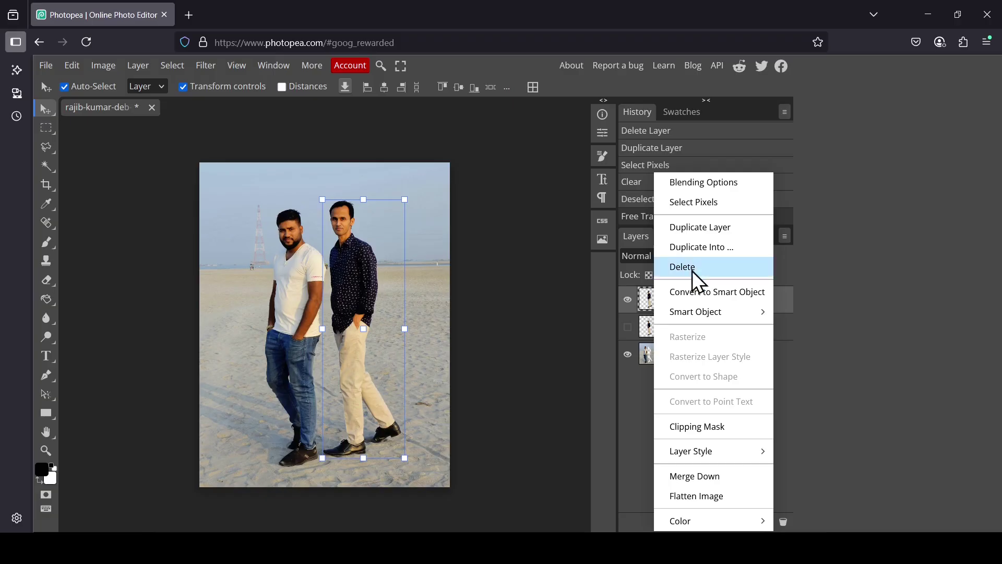
left_click(699, 204)
left_click(629, 298)
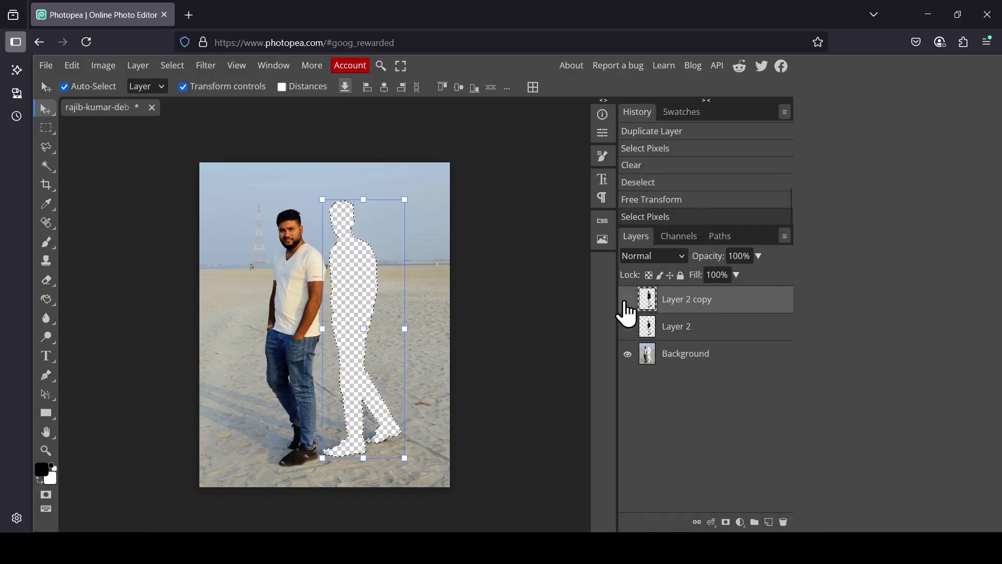
Fill the selected silhouette on the Background layer with Content Aware at 100% opacity and deselect it
left_click(663, 356)
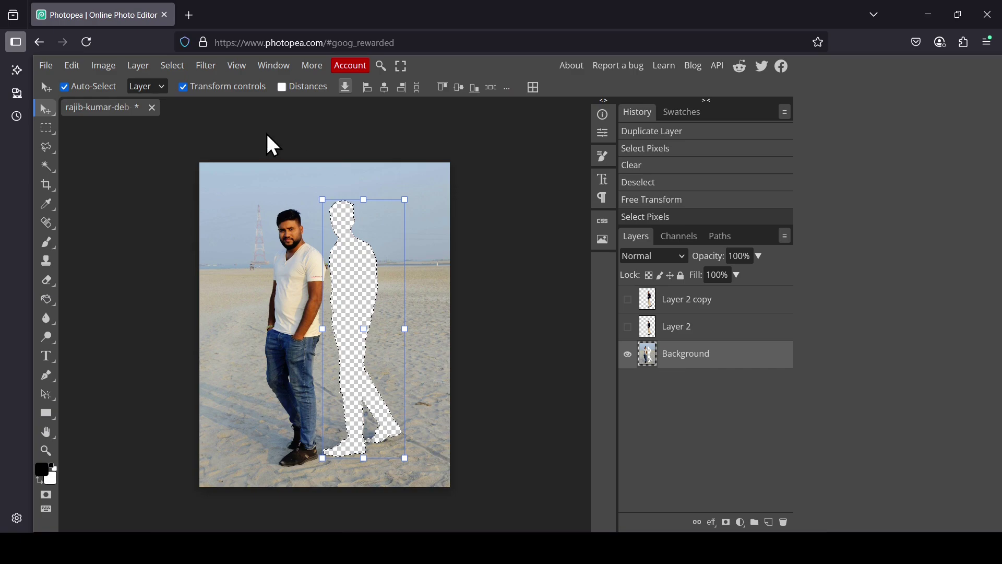
left_click(71, 66)
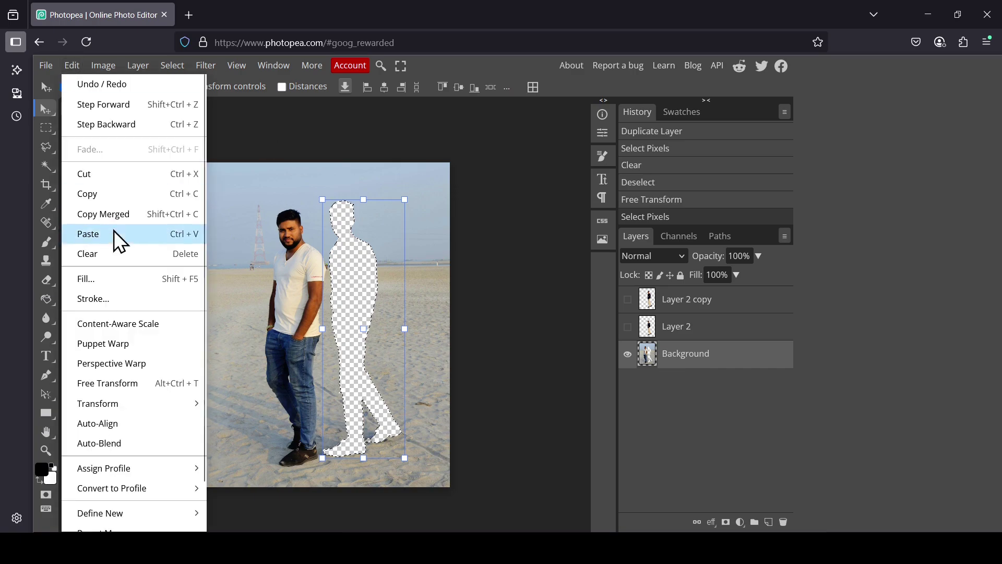
left_click(118, 278)
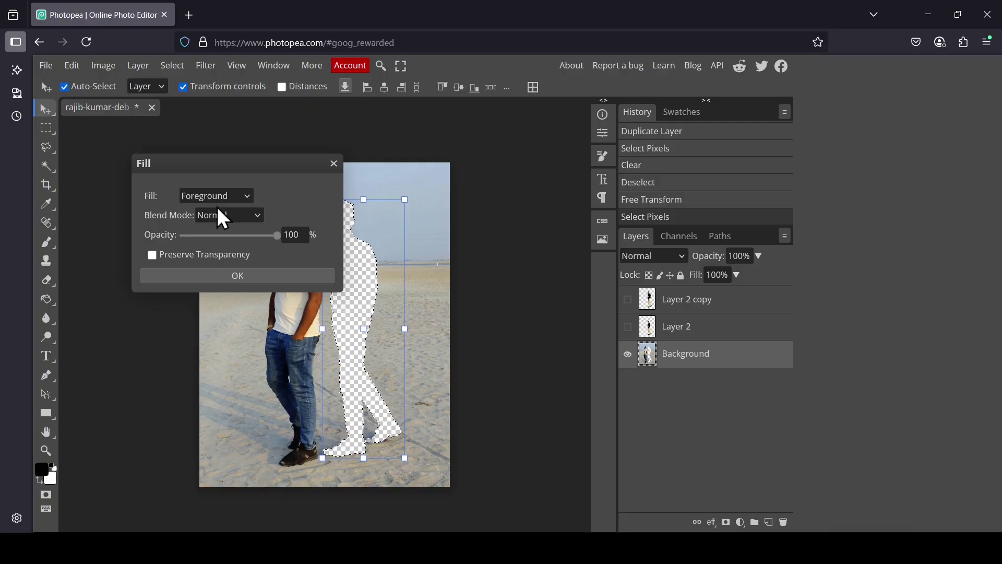
left_click(230, 201)
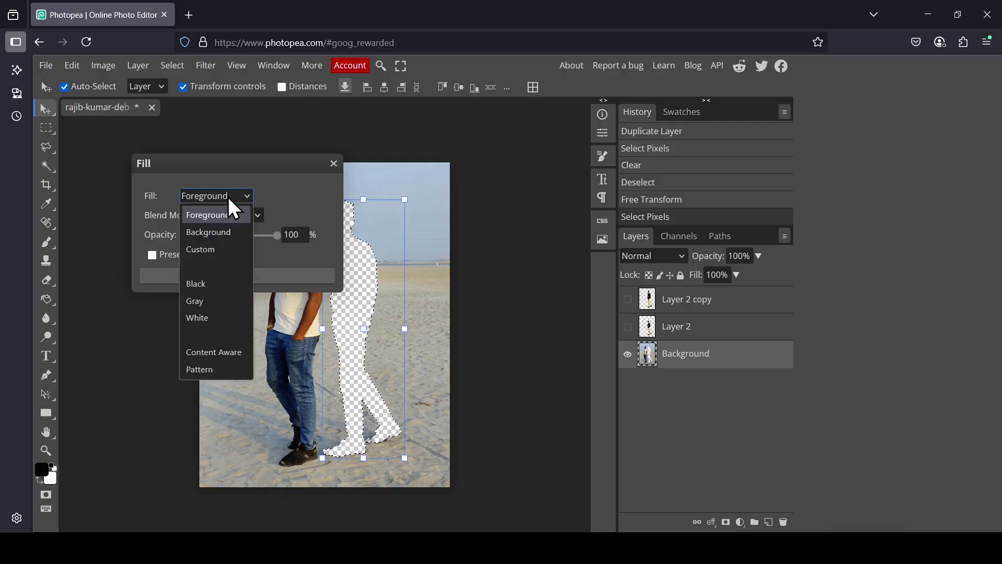
left_click(228, 355)
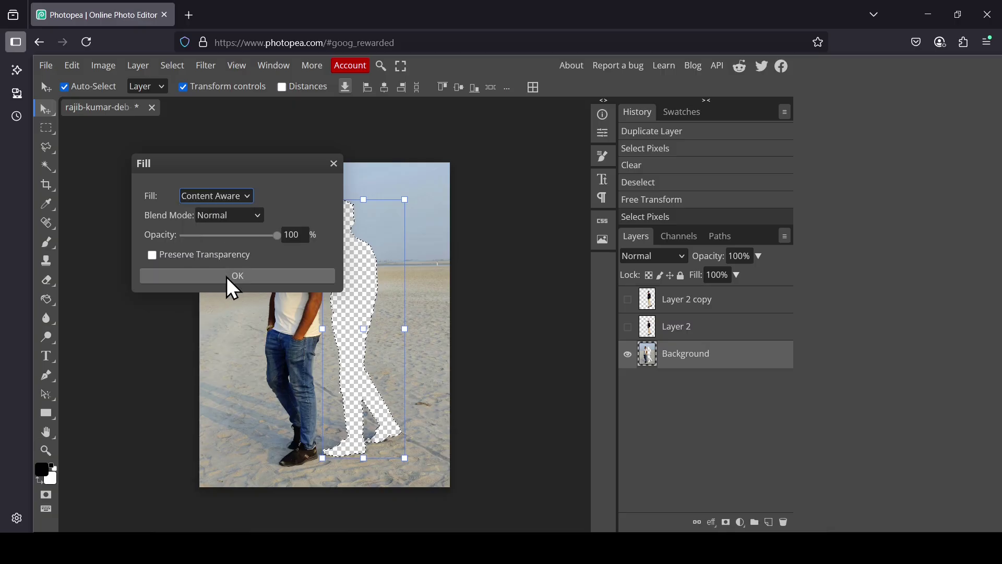
left_click(227, 277)
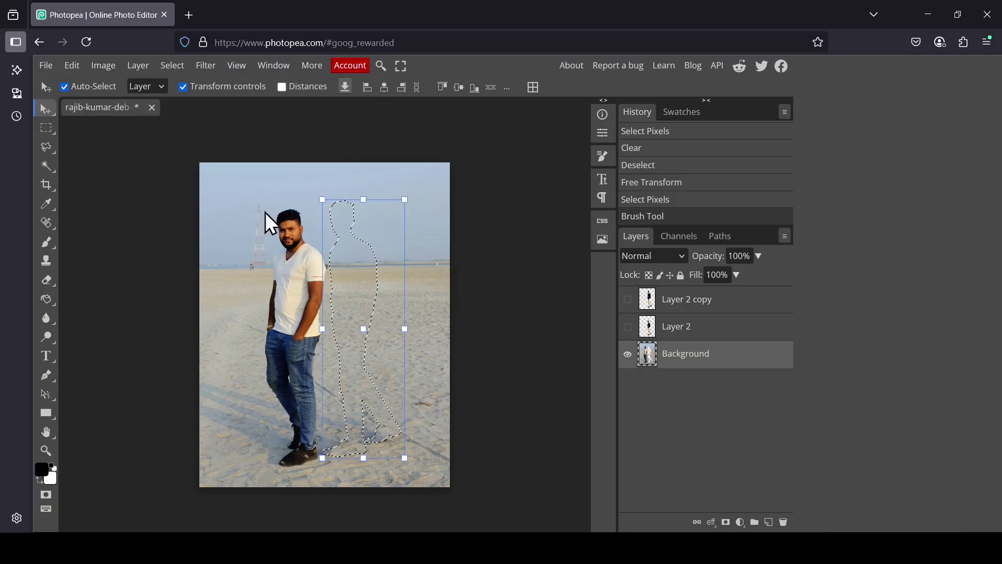
left_click(172, 66)
left_click(190, 107)
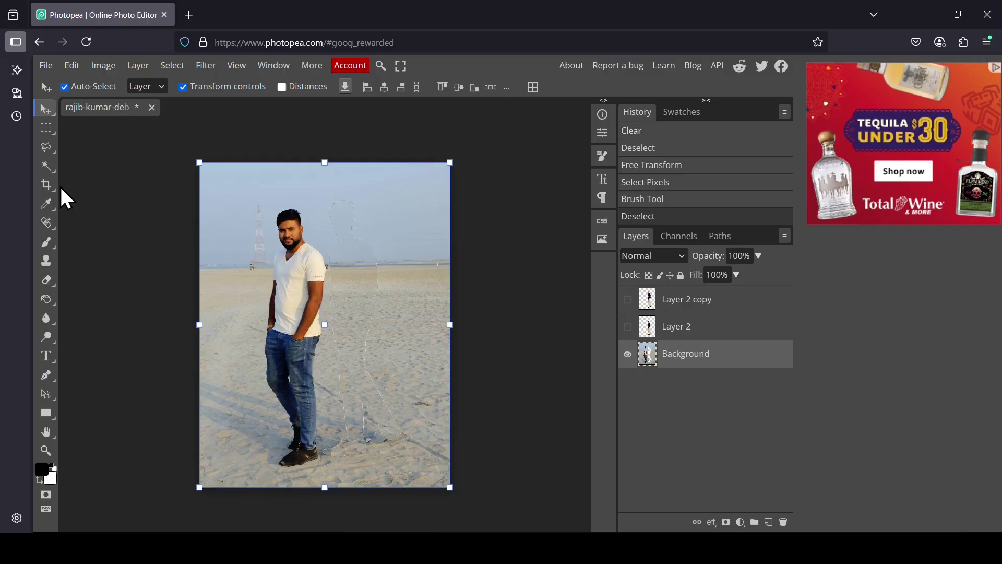
Heal the leftover outline of the removed man on the Background layer with the Spot Healing Brush at 102 px size and 65% hardness
left_click(51, 226)
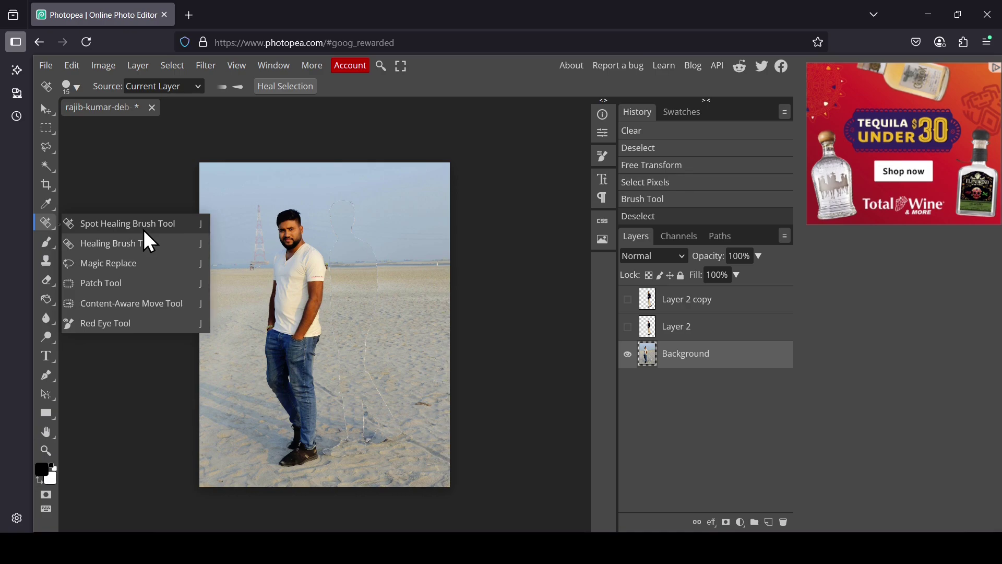
left_click(143, 230)
left_click(76, 87)
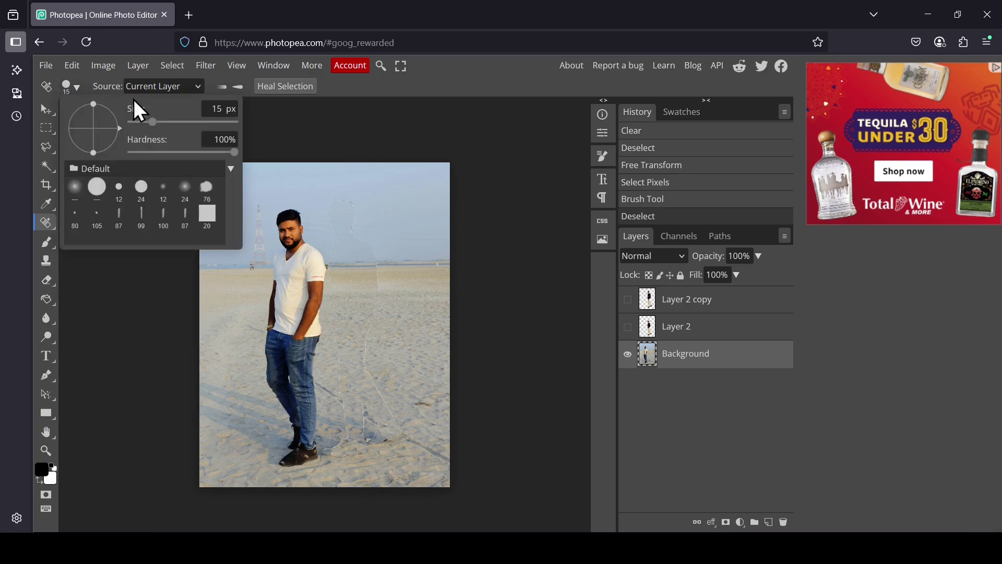
left_click_drag(153, 122, 178, 123)
left_click_drag(178, 122, 202, 121)
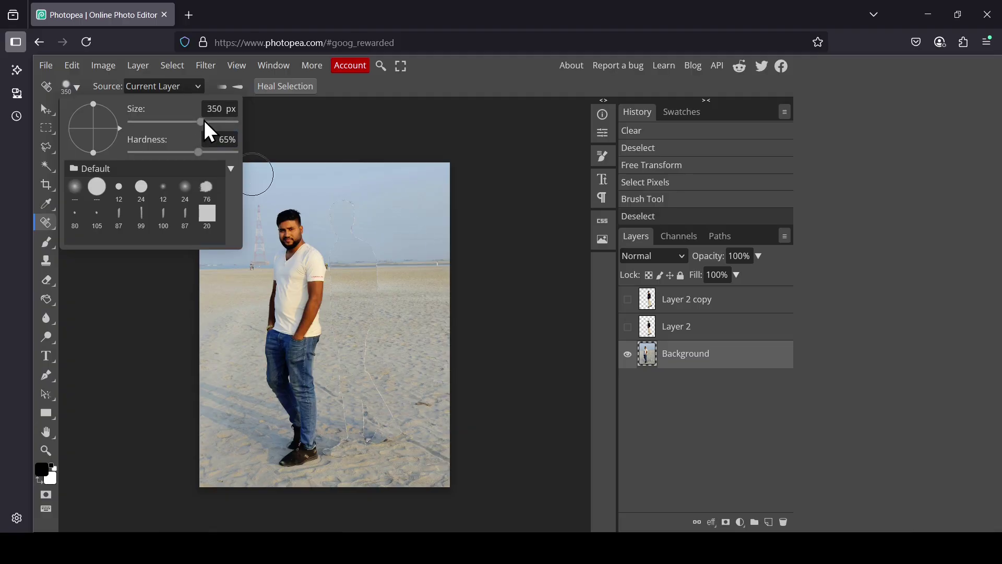
mouse_move(203, 122)
left_mouse_down()
mouse_move(178, 124)
mouse_move(178, 134)
left_mouse_up()
left_click(665, 363)
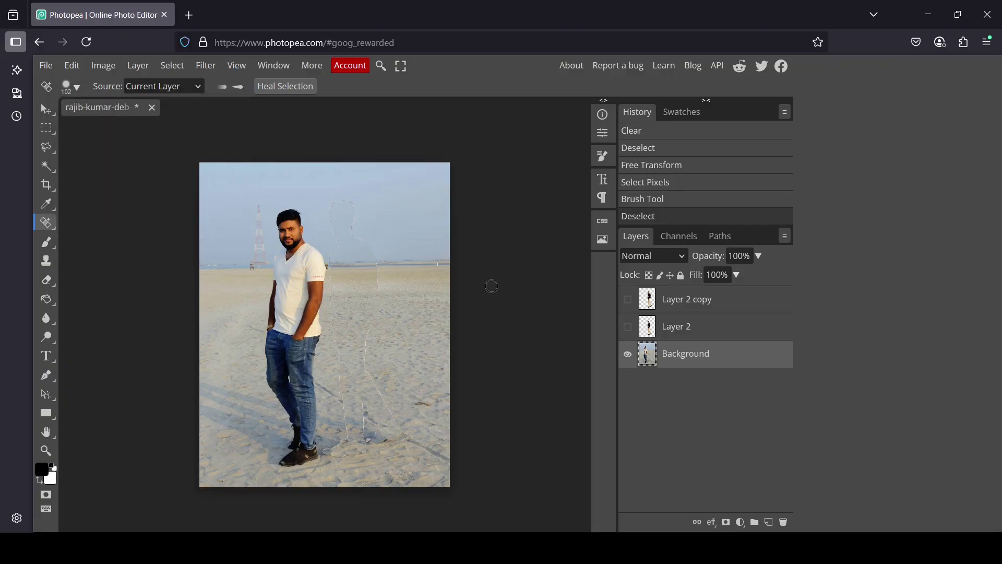
mouse_move(365, 253)
left_mouse_down()
mouse_move(352, 209)
mouse_move(337, 206)
mouse_move(333, 230)
mouse_move(373, 257)
mouse_move(367, 372)
mouse_move(402, 432)
mouse_move(372, 443)
mouse_move(372, 407)
mouse_move(366, 441)
mouse_move(349, 452)
mouse_move(328, 452)
mouse_move(346, 419)
mouse_move(333, 262)
left_mouse_up()
left_click_drag(333, 262, 332, 263)
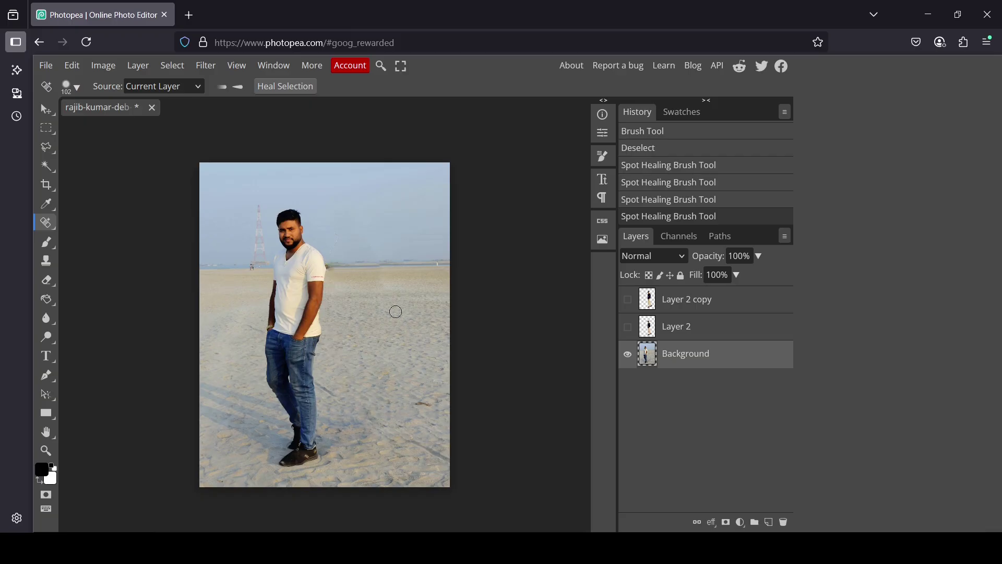
left_click(380, 265)
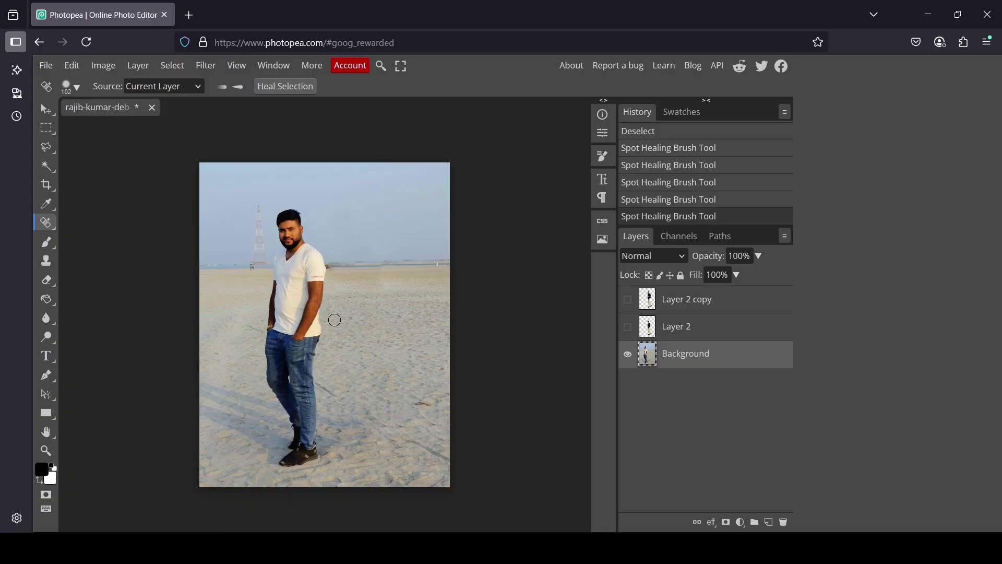
right_click(49, 227)
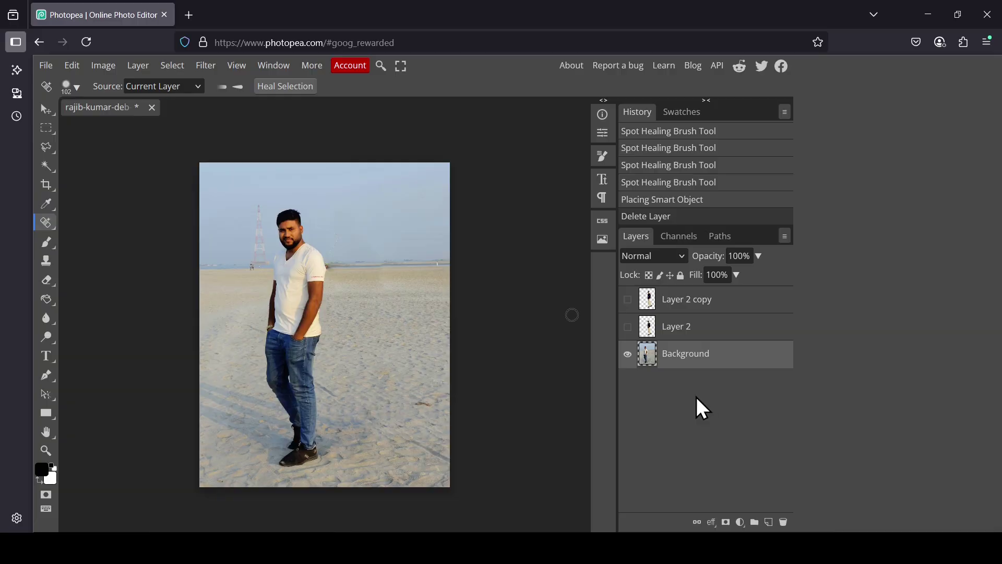
Show the scaled man on Layer 2 and compare him with the original-size Layer 2 copy by switching the visibility of both layers
left_click(628, 327)
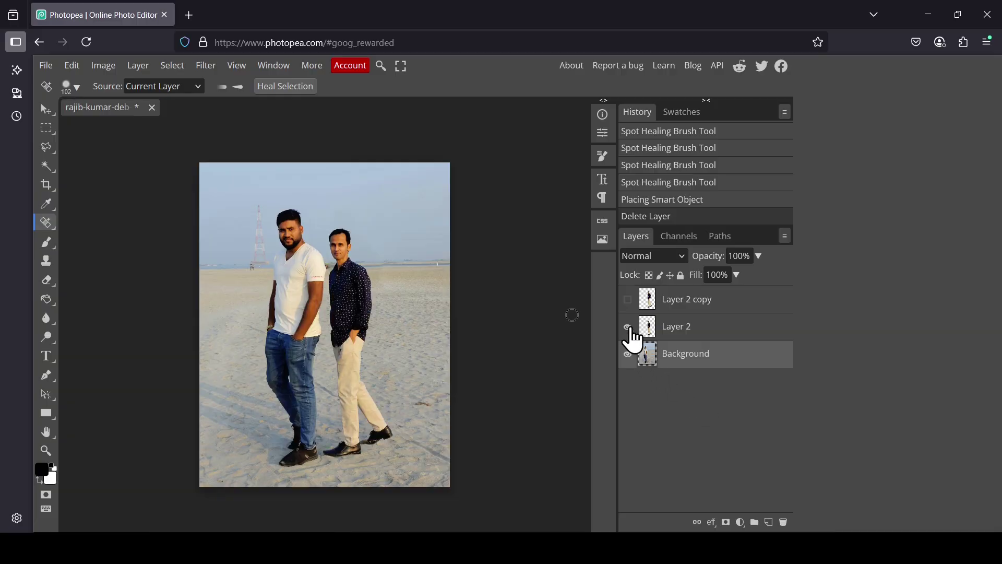
left_click(628, 300)
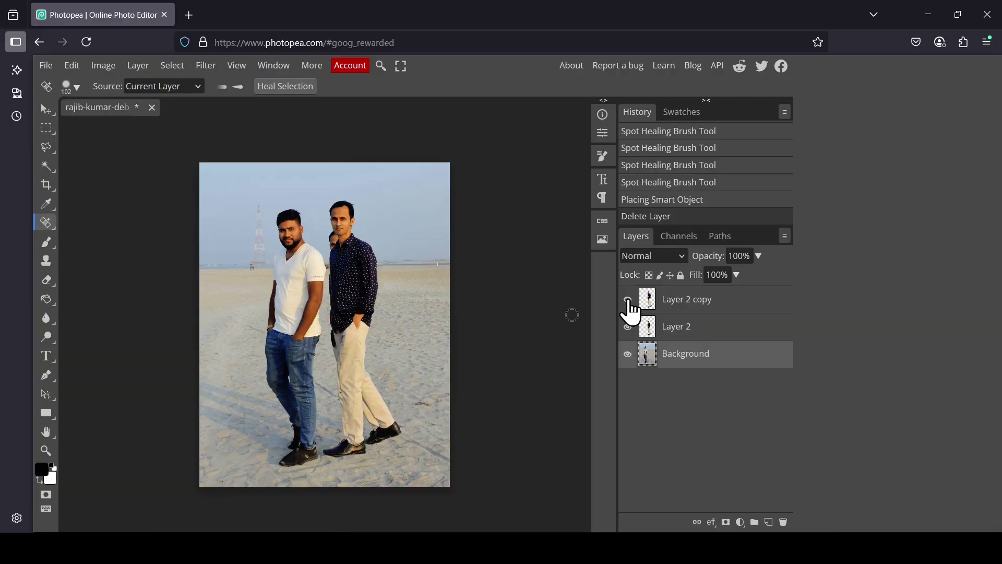
left_click(628, 327)
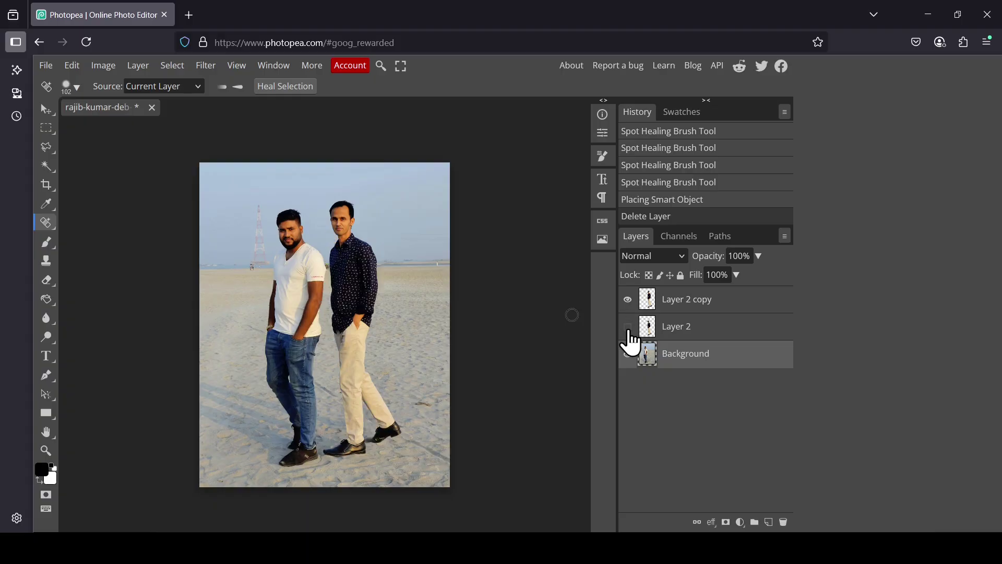
left_click(628, 328)
left_click(628, 299)
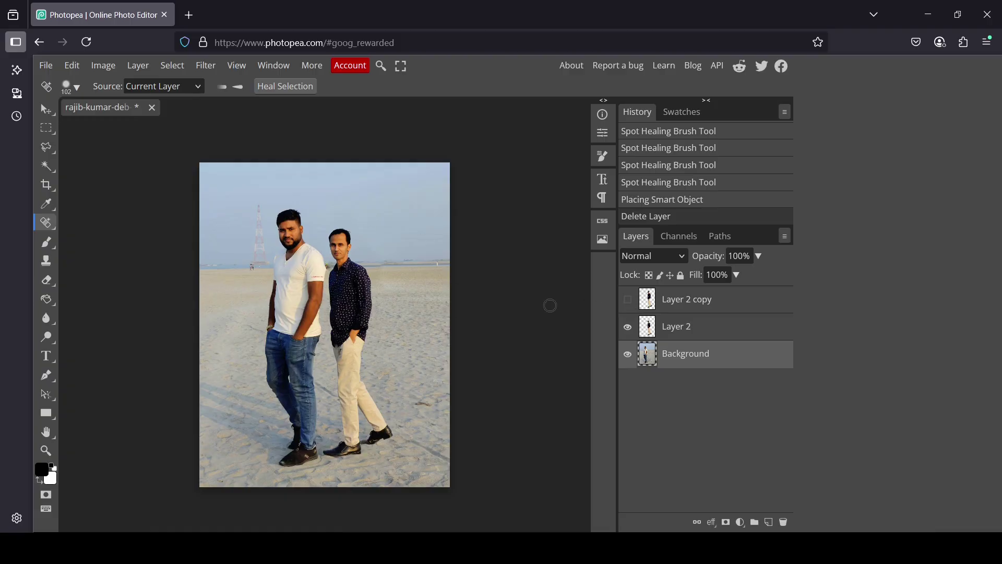
left_click(629, 300)
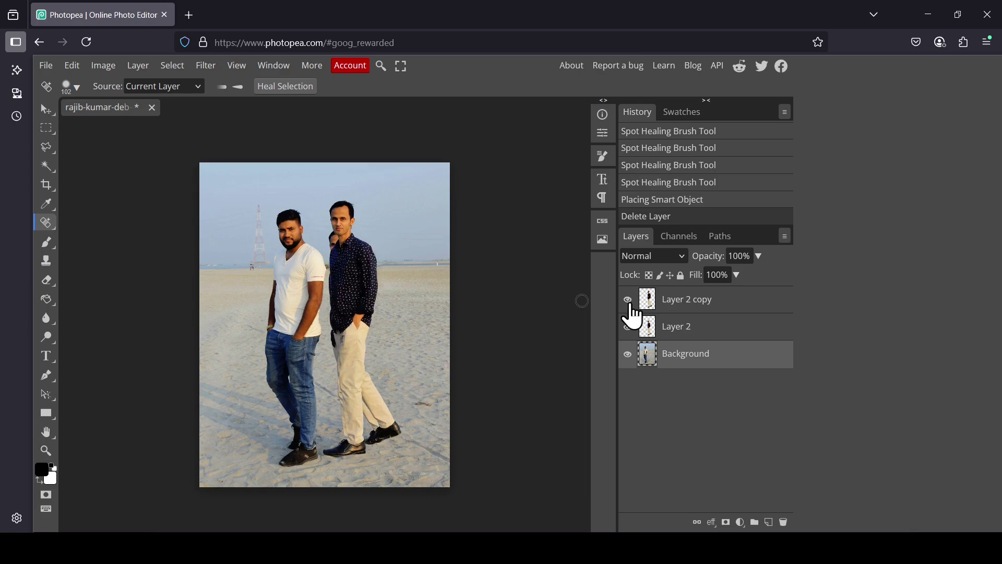
left_click(628, 327)
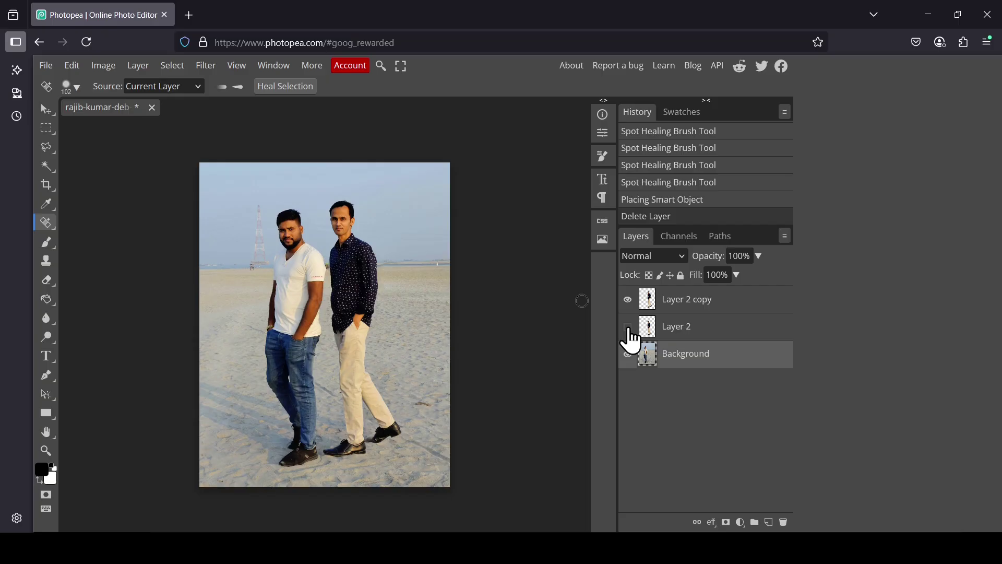
left_click(628, 328)
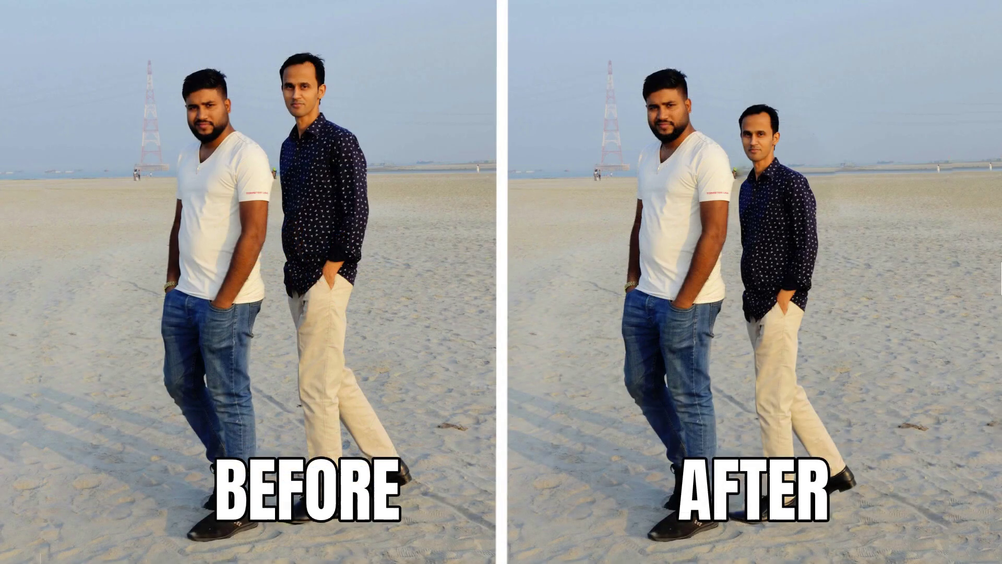